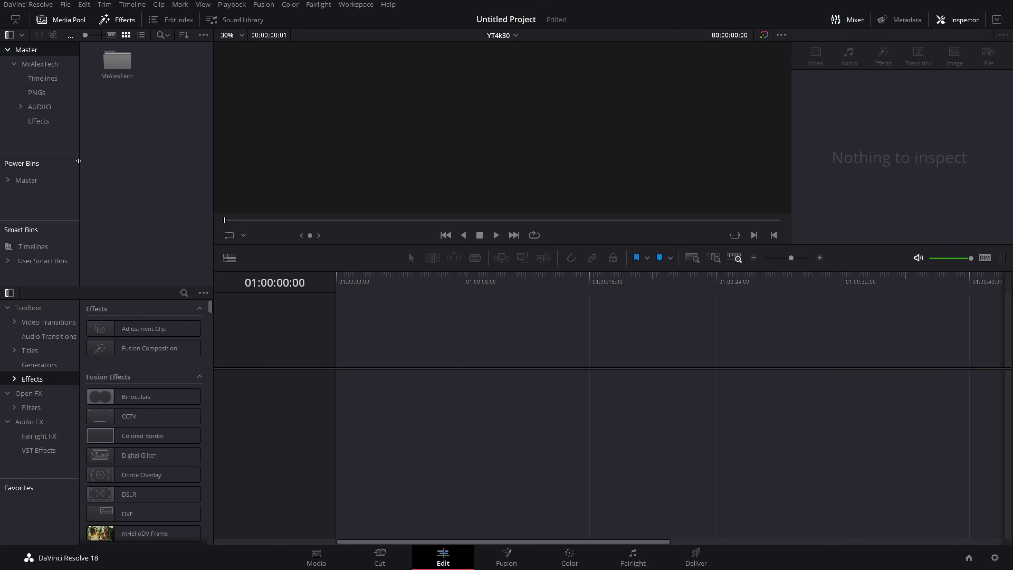
- Open the YT4k30 timeline from the template bin and inspect the Voiceover track's saved audio effects
{"action": "left_click", "coordinate": [43, 78]}
{"action": "double_click", "coordinate": [121, 63]}
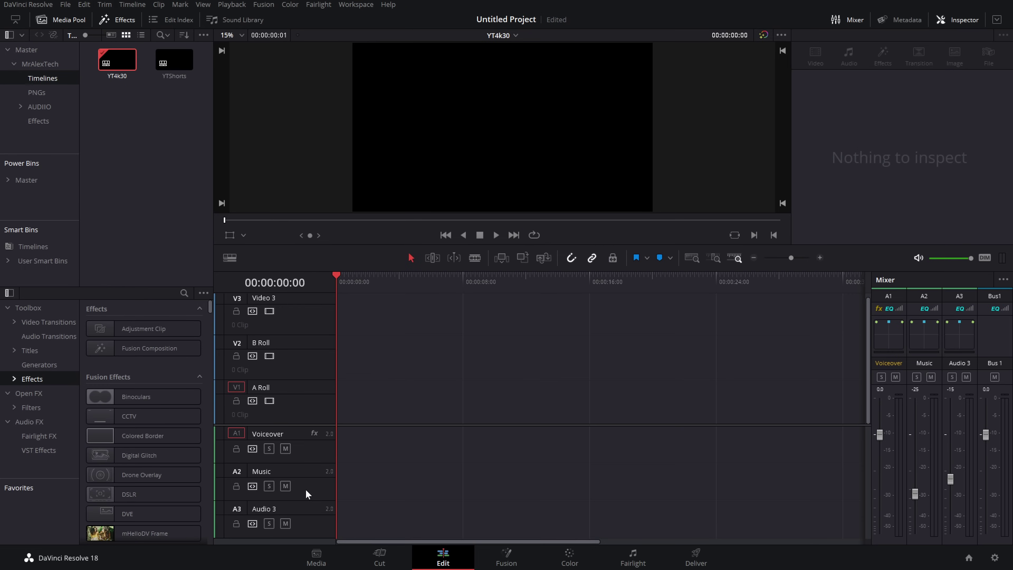
{"action": "left_click", "coordinate": [313, 446]}
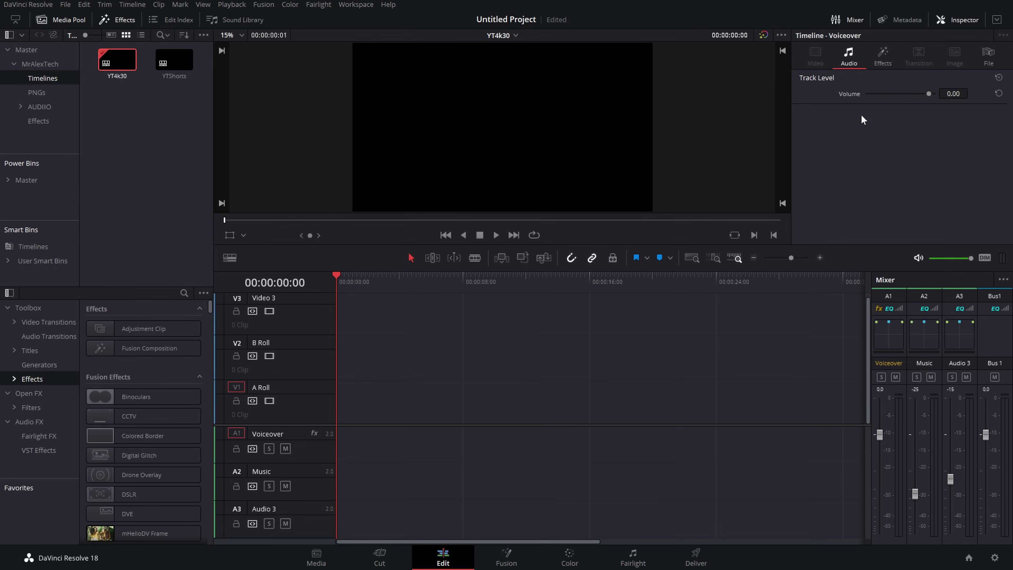
{"action": "left_click", "coordinate": [882, 56]}
- Place Orange on V1 and JitterAlex on V2, then show the AUDIIO bin's Music clips
{"action": "left_click", "coordinate": [28, 121]}
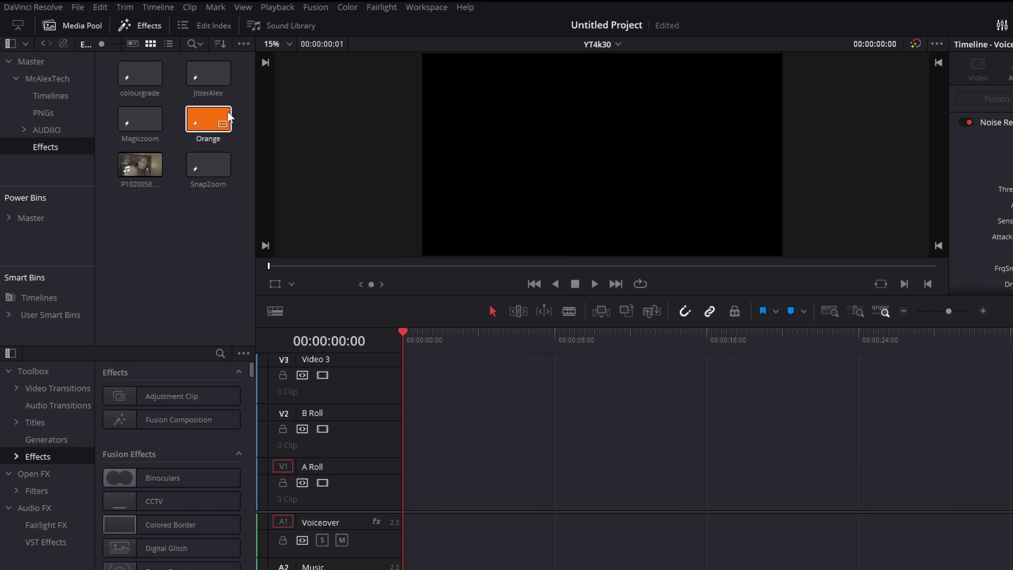
{"action": "left_click_drag", "start_coordinate": [230, 116], "coordinate": [436, 498]}
{"action": "left_click_drag", "start_coordinate": [208, 75], "coordinate": [494, 429]}
{"action": "left_click_drag", "start_coordinate": [515, 339], "coordinate": [624, 355]}
{"action": "left_click", "coordinate": [76, 130]}
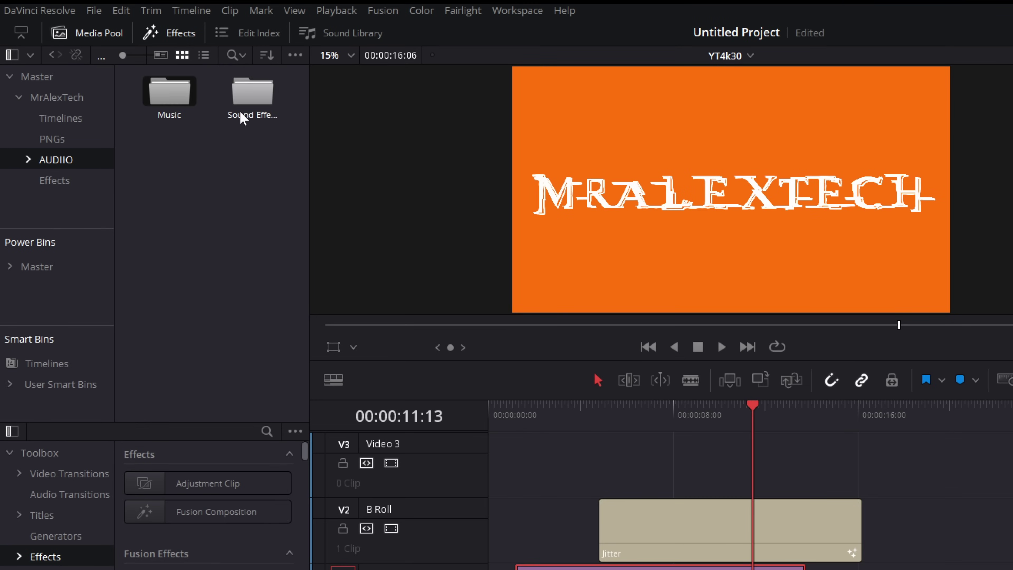
{"action": "double_click", "coordinate": [170, 95]}
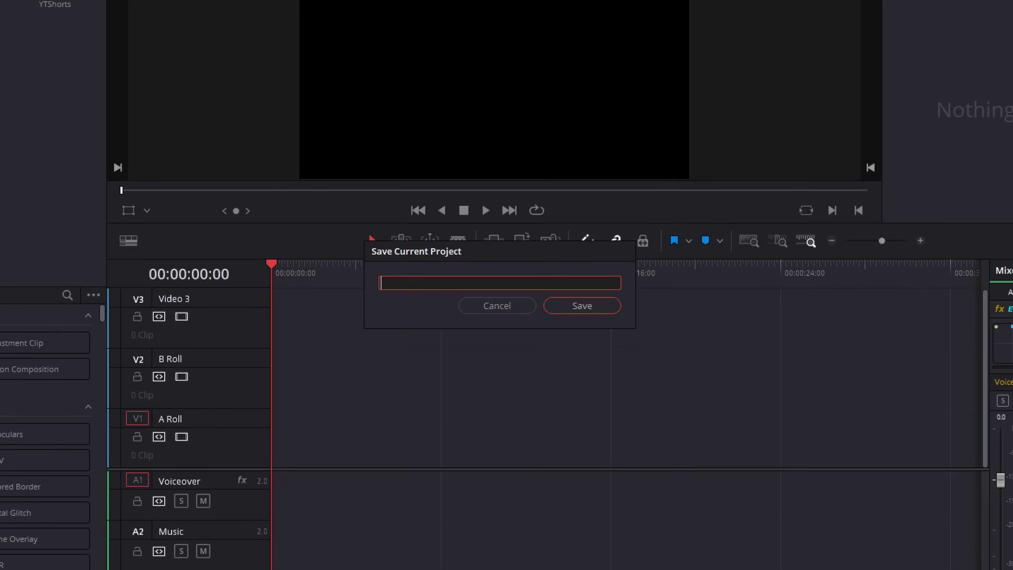
- Save the current project under the name BrandNewProject
{"action": "type", "text": "BrandNewProject"}
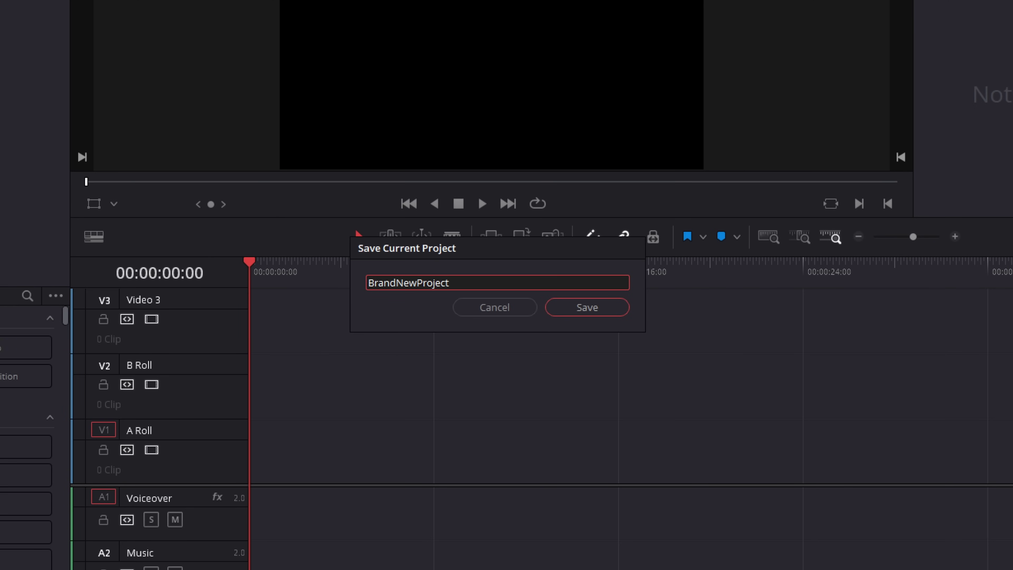
{"action": "key", "text": "Return"}
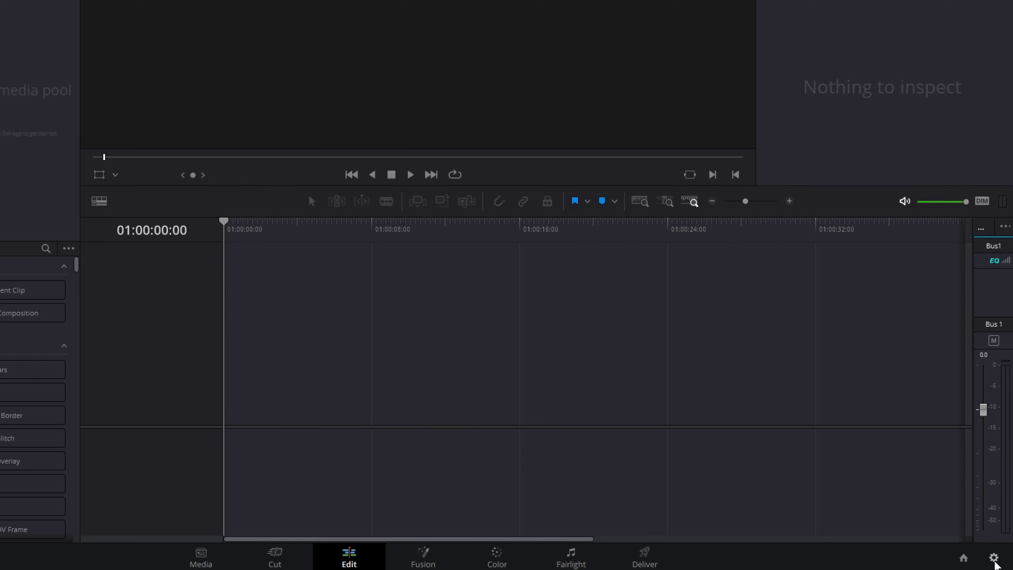
- Confirm 3840 x 2160 Ultra HD at 30 fps in Project Settings and save
{"action": "left_click", "coordinate": [993, 558]}
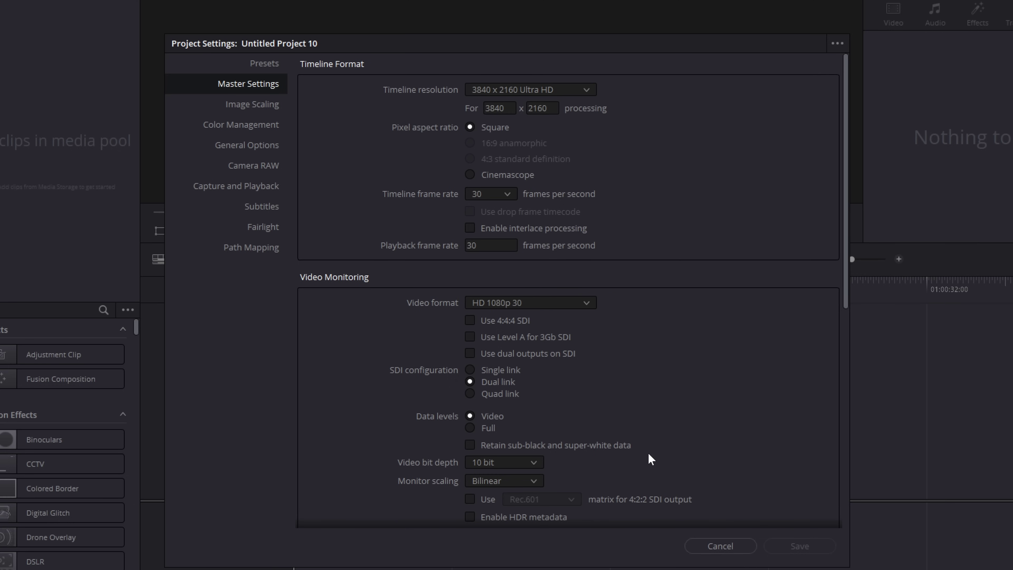
{"action": "left_click", "coordinate": [813, 546]}
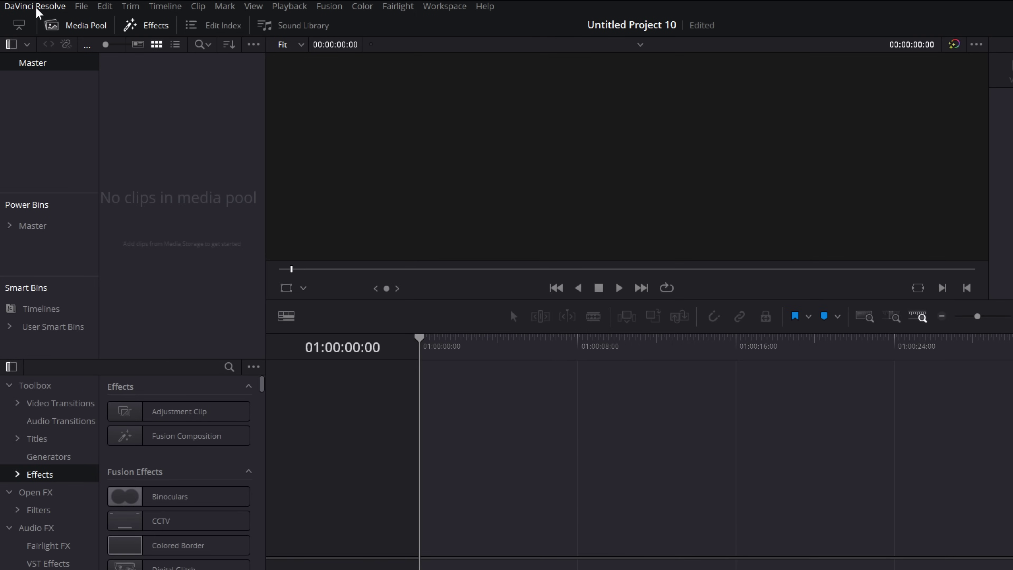
- In Editing preferences, set start timecode to 00:00:00:00 and default video tracks to 3
{"action": "left_click", "coordinate": [37, 7]}
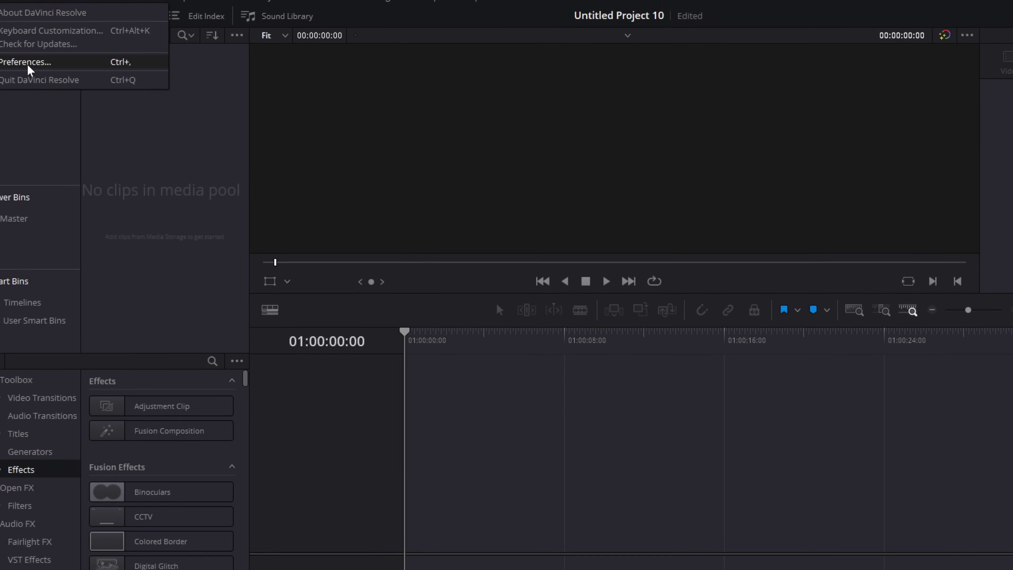
{"action": "left_click", "coordinate": [20, 73]}
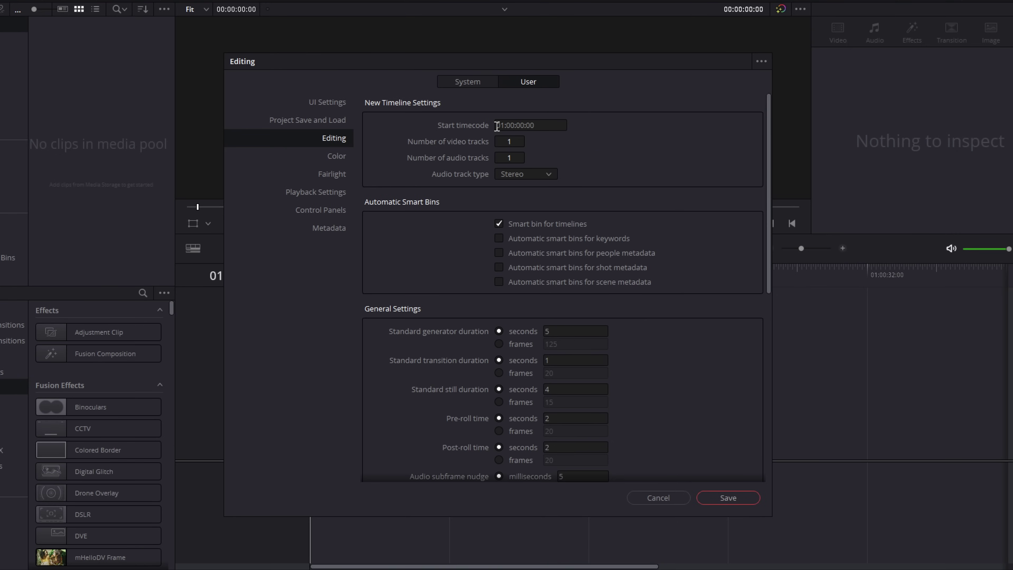
{"action": "left_click_drag", "start_coordinate": [497, 126], "coordinate": [507, 125]}
{"action": "type", "text": "00"}
{"action": "left_click", "coordinate": [648, 143]}
{"action": "left_click", "coordinate": [503, 141]}
{"action": "left_click", "coordinate": [514, 158]}
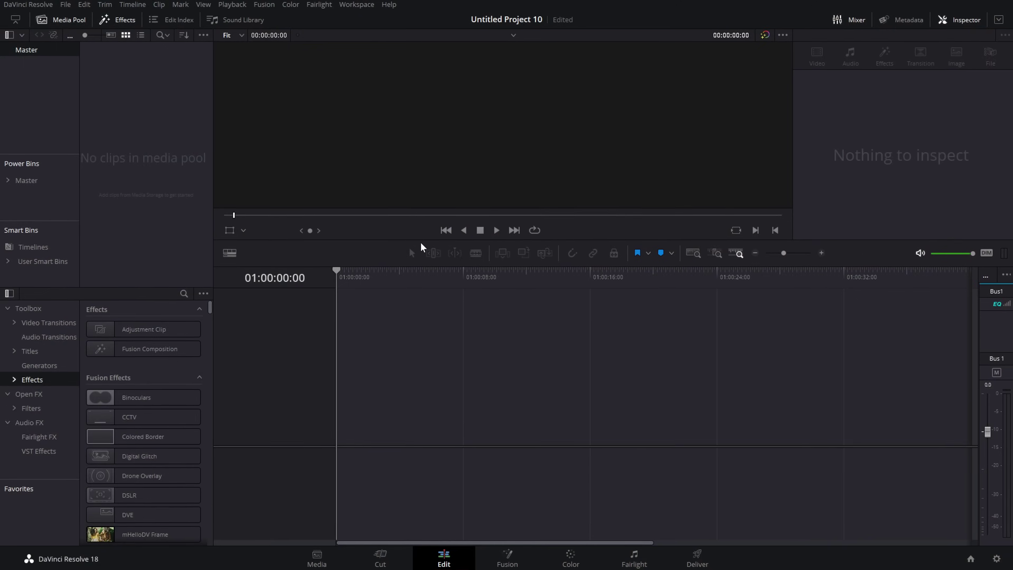
- Create a new bin named MrAlexTech under Master and open it
{"action": "left_click", "coordinate": [78, 25]}
{"action": "left_click", "coordinate": [76, 26]}
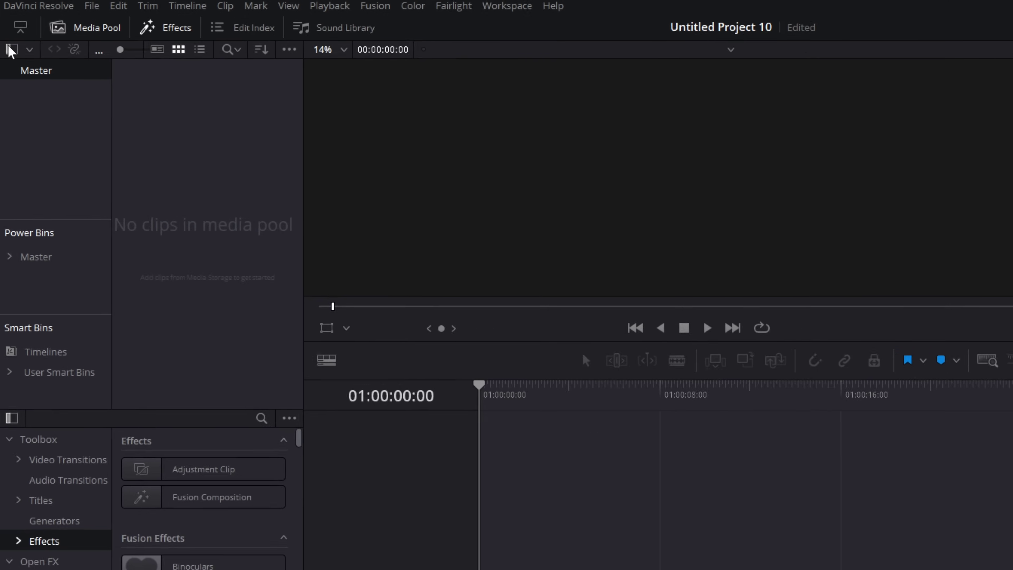
{"action": "left_click", "coordinate": [9, 56]}
{"action": "left_click", "coordinate": [9, 56]}
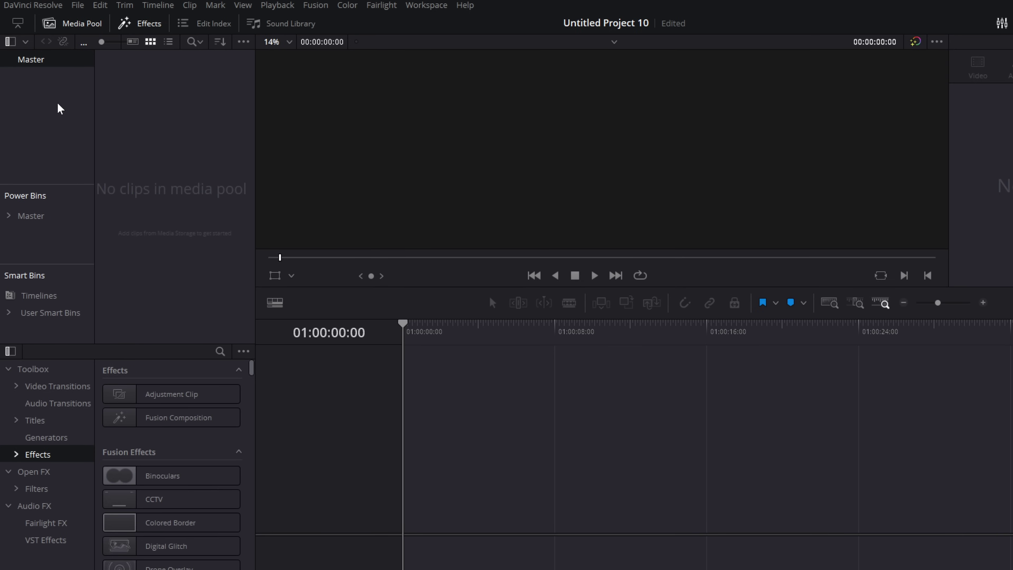
{"action": "right_click", "coordinate": [36, 88]}
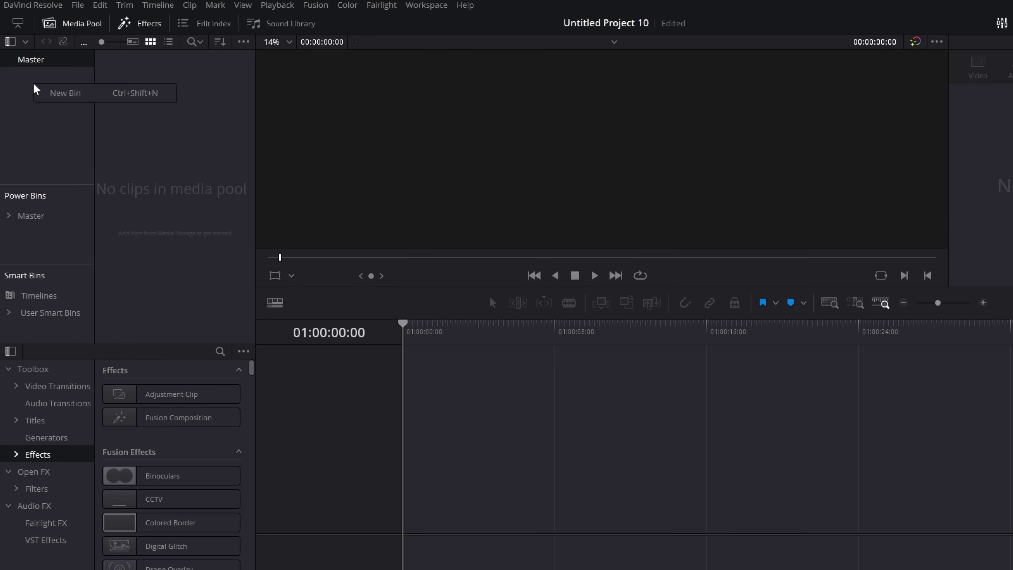
{"action": "left_click", "coordinate": [74, 99]}
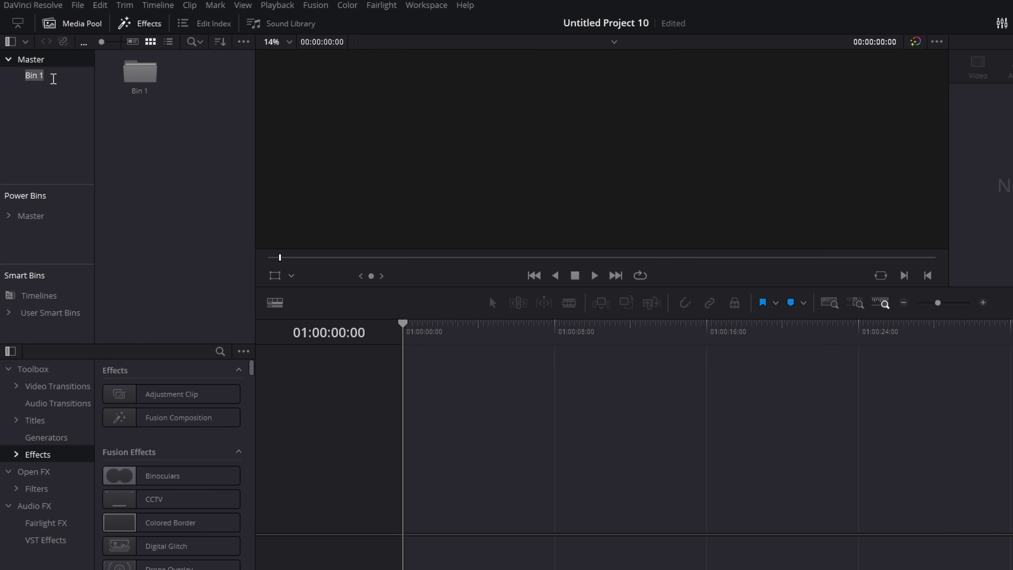
{"action": "type", "text": "MrAlexTech"}
{"action": "left_click", "coordinate": [44, 80]}
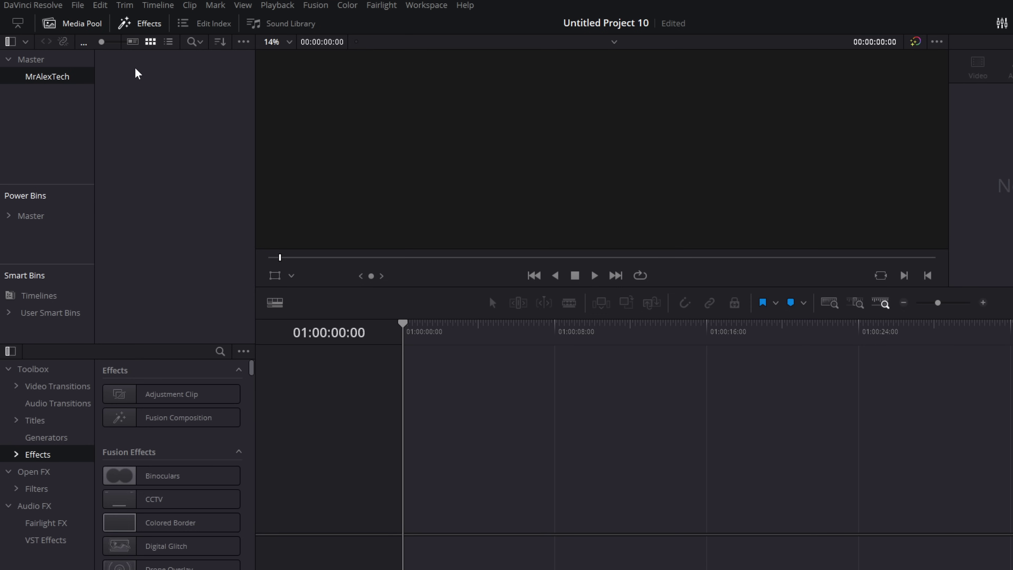
- Add a Timelines sub-bin inside MrAlexTech and open it
{"action": "right_click", "coordinate": [137, 74]}
{"action": "left_click", "coordinate": [142, 144]}
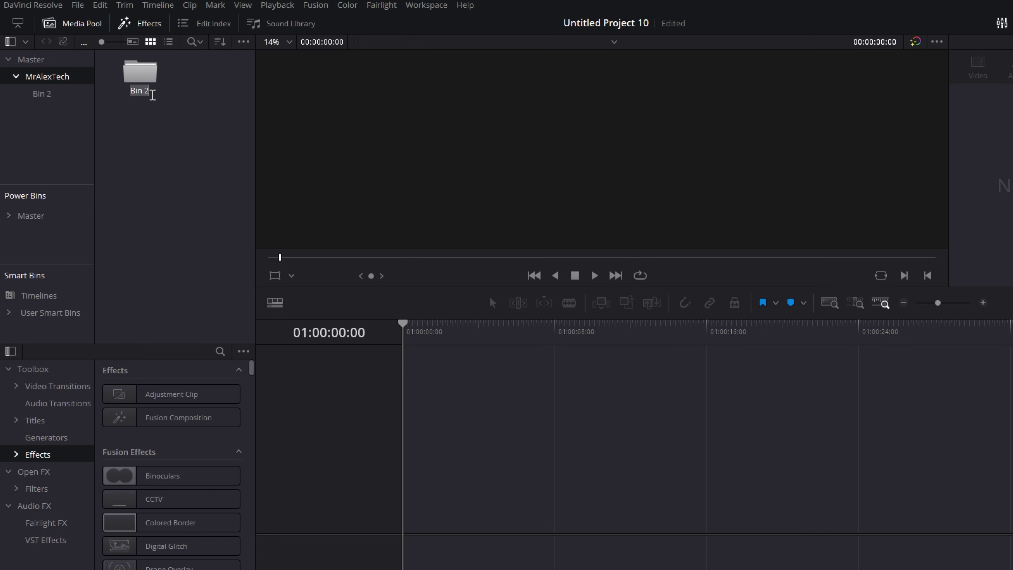
{"action": "type", "text": "Timelines"}
{"action": "key", "text": "Return"}
{"action": "double_click", "coordinate": [142, 76]}
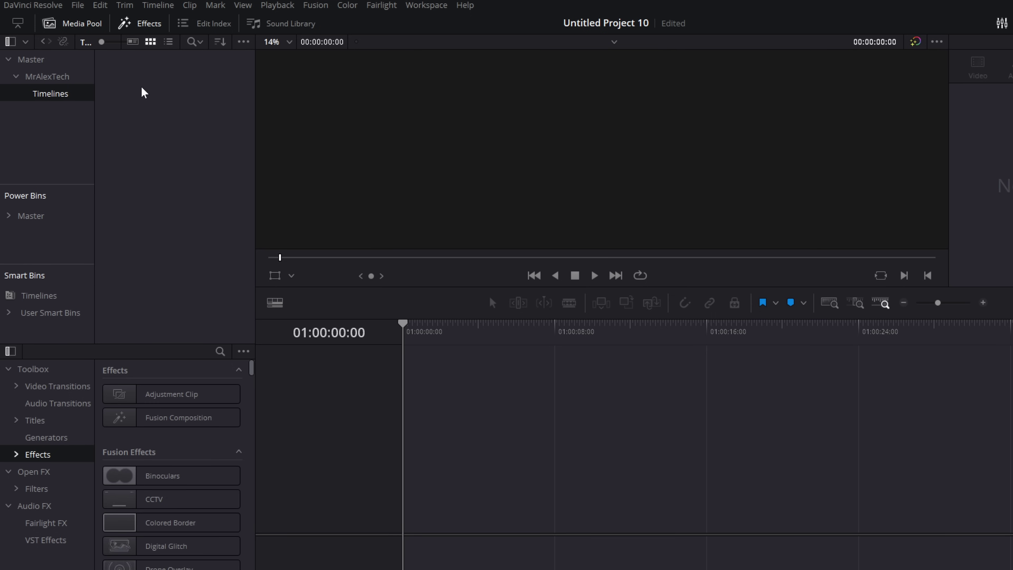
- Create timeline YT4k30 with custom 3840 x 2160, 30 fps settings instead of project settings
{"action": "right_click", "coordinate": [144, 93]}
{"action": "mouse_move", "coordinate": [196, 100]}
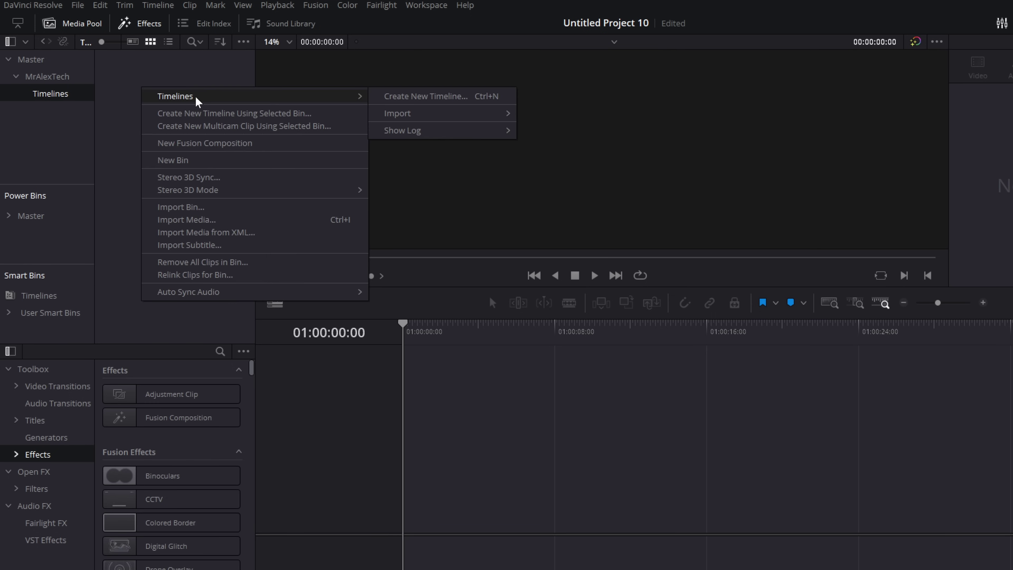
{"action": "left_click", "coordinate": [427, 98]}
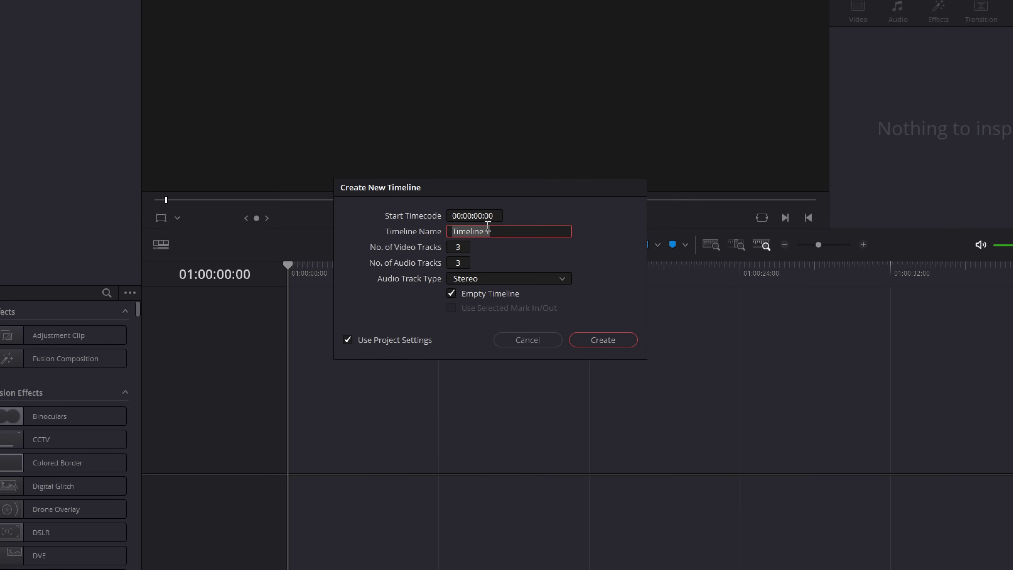
{"action": "type", "text": "YT4k30"}
{"action": "left_click", "coordinate": [346, 340]}
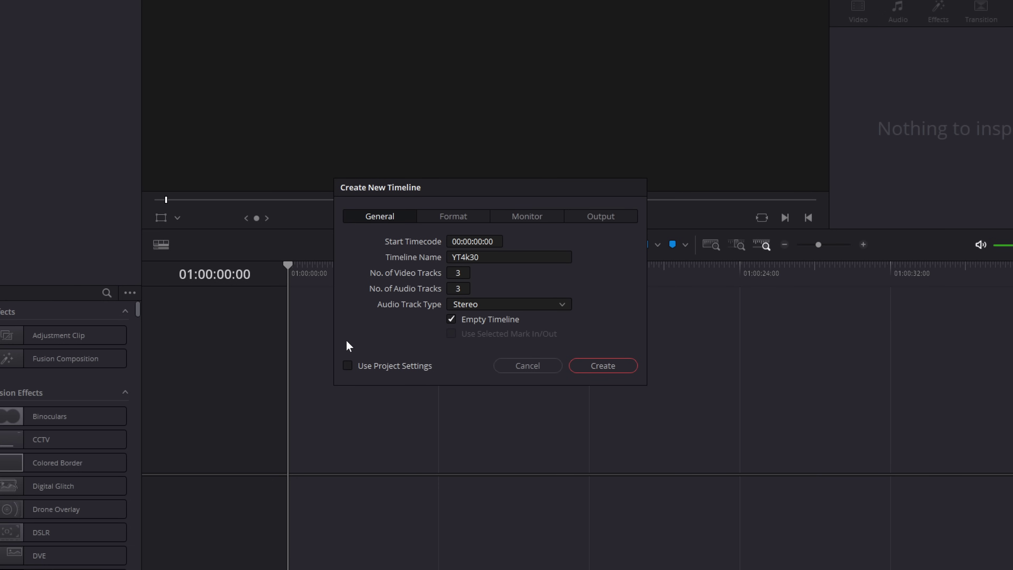
{"action": "left_click", "coordinate": [453, 219]}
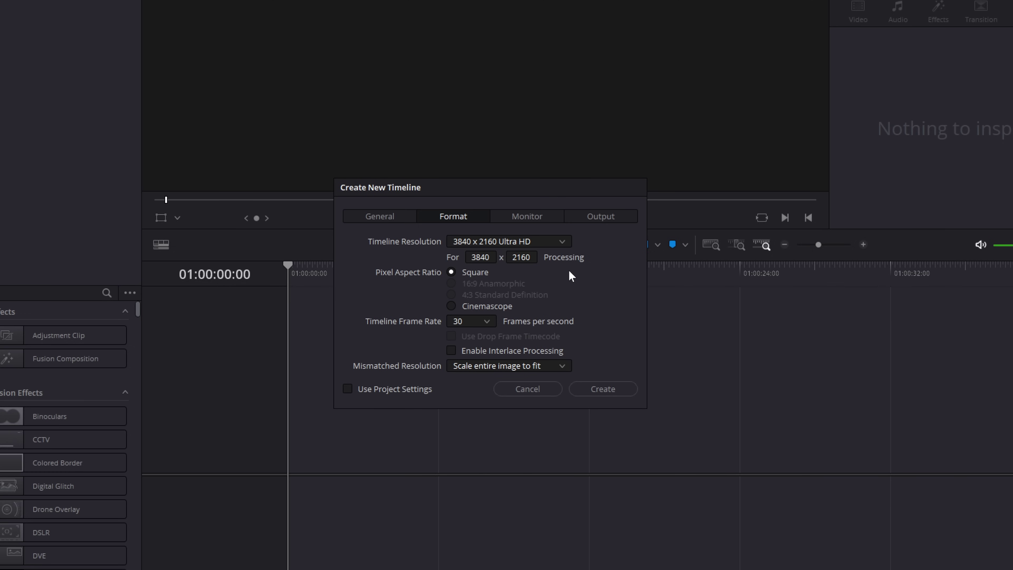
{"action": "left_click", "coordinate": [606, 387]}
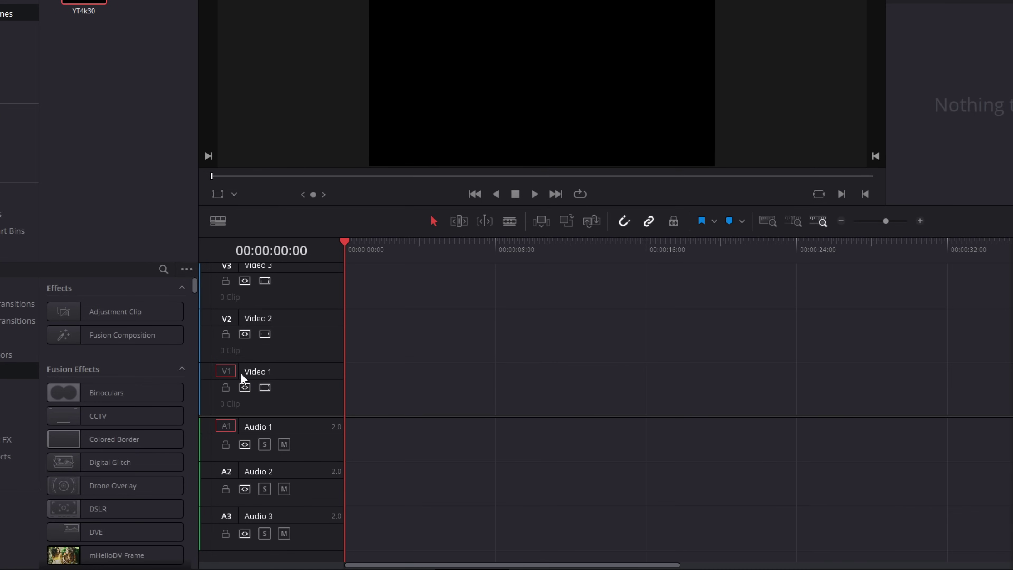
- Rename the tracks: V1 to A Roll, V2 to B Roll, A1 to Voiceover, A2 to Music
{"action": "double_click", "coordinate": [257, 373]}
{"action": "type", "text": "A Roll"}
{"action": "key", "text": "Return"}
{"action": "double_click", "coordinate": [251, 319]}
{"action": "type", "text": "B"}
{"action": "double_click", "coordinate": [257, 426]}
{"action": "type", "text": "Voiceover"}
{"action": "key", "text": "Return"}
{"action": "double_click", "coordinate": [256, 470]}
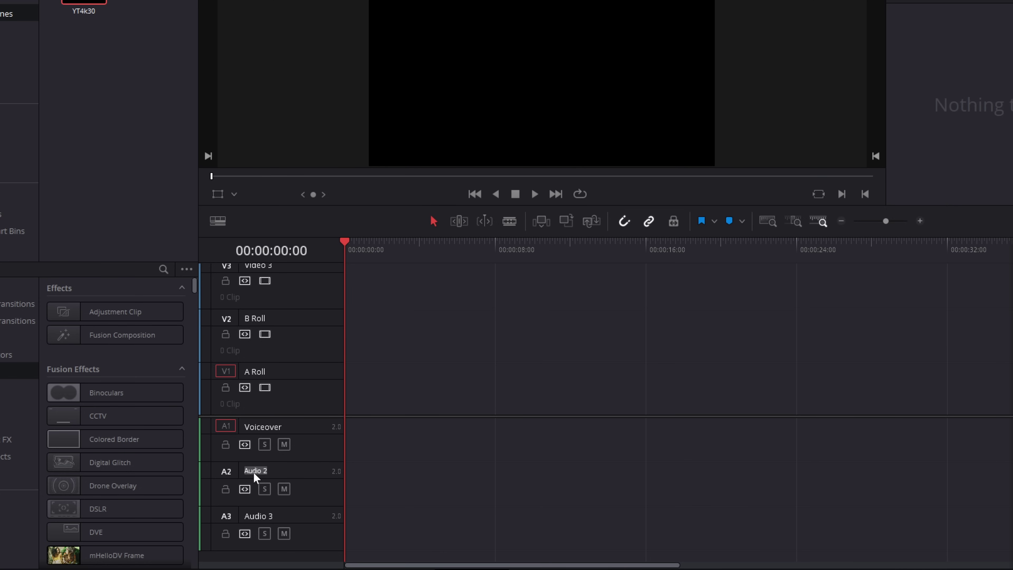
{"action": "type", "text": "Music"}
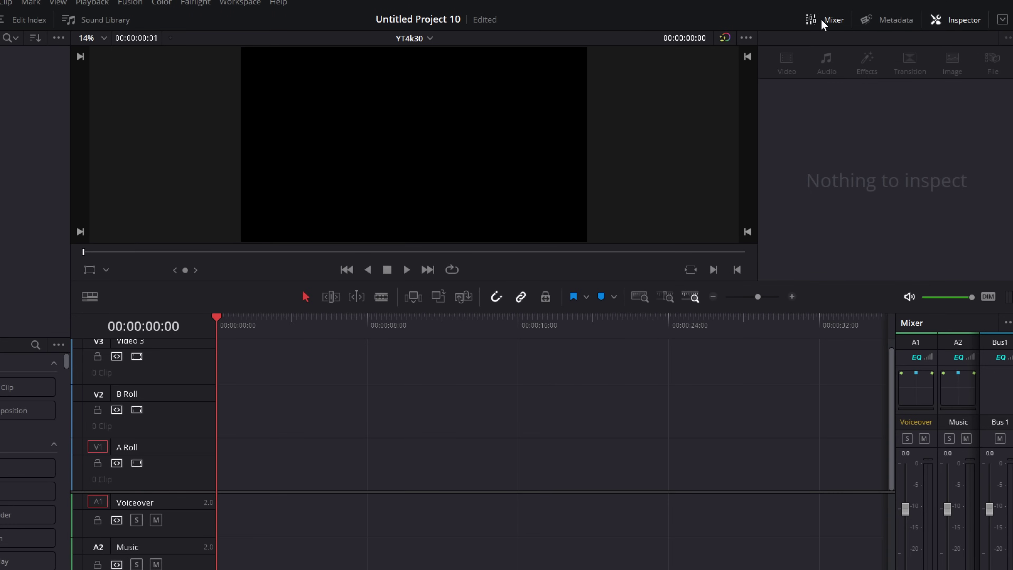
- Widen the mixer to show Audio 3, then set the Music fader to -25 and Audio 3 to -15
{"action": "left_click", "coordinate": [821, 22]}
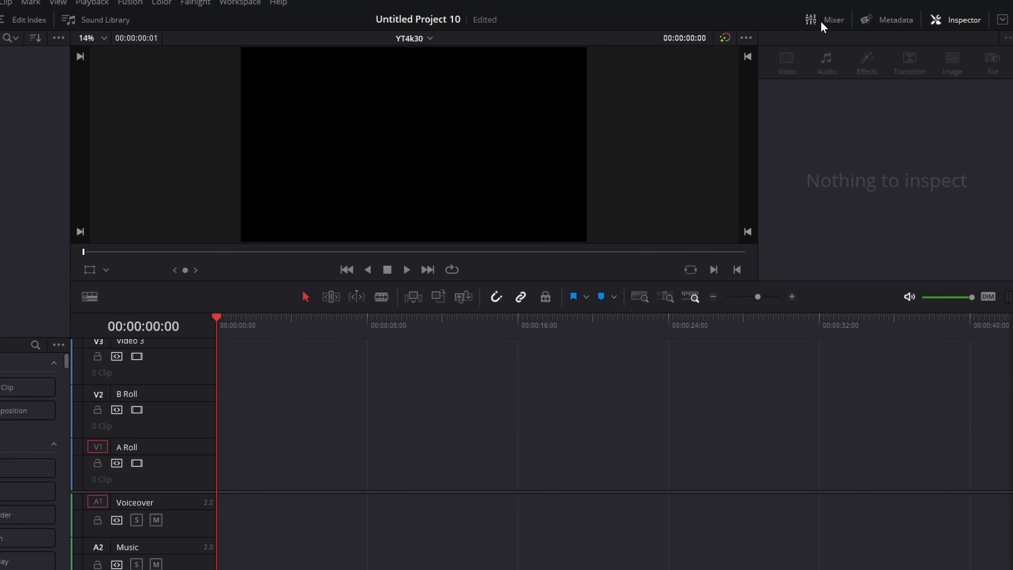
{"action": "left_click", "coordinate": [822, 22]}
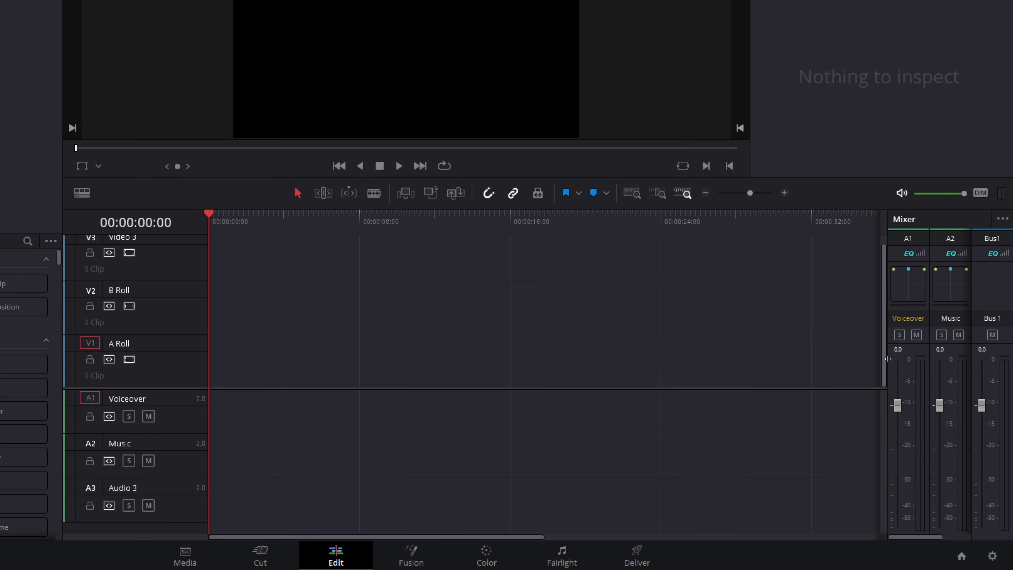
{"action": "left_click_drag", "start_coordinate": [886, 342], "coordinate": [800, 367]}
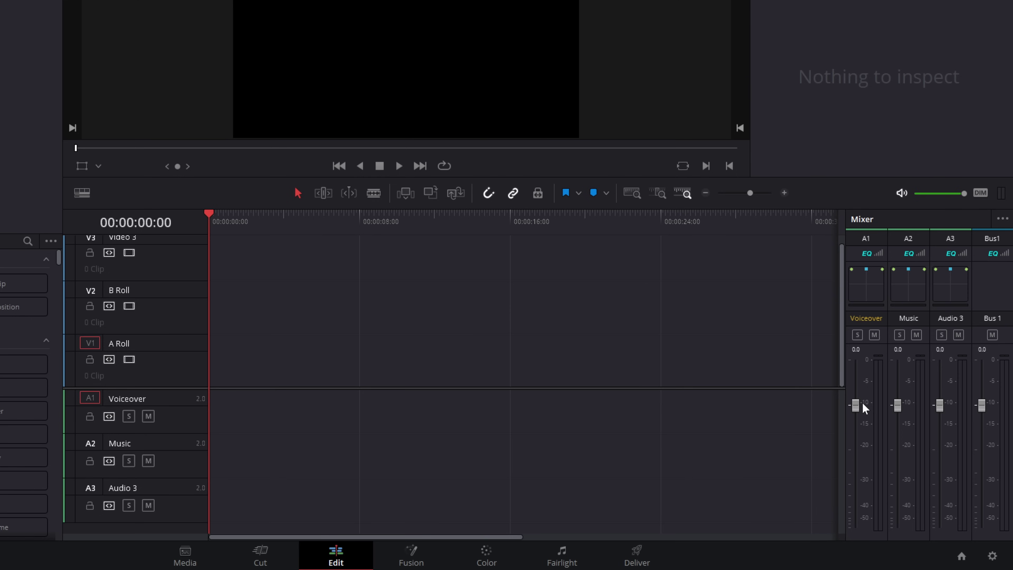
{"action": "left_click_drag", "start_coordinate": [898, 406], "coordinate": [895, 482]}
{"action": "left_click_drag", "start_coordinate": [939, 405], "coordinate": [938, 462]}
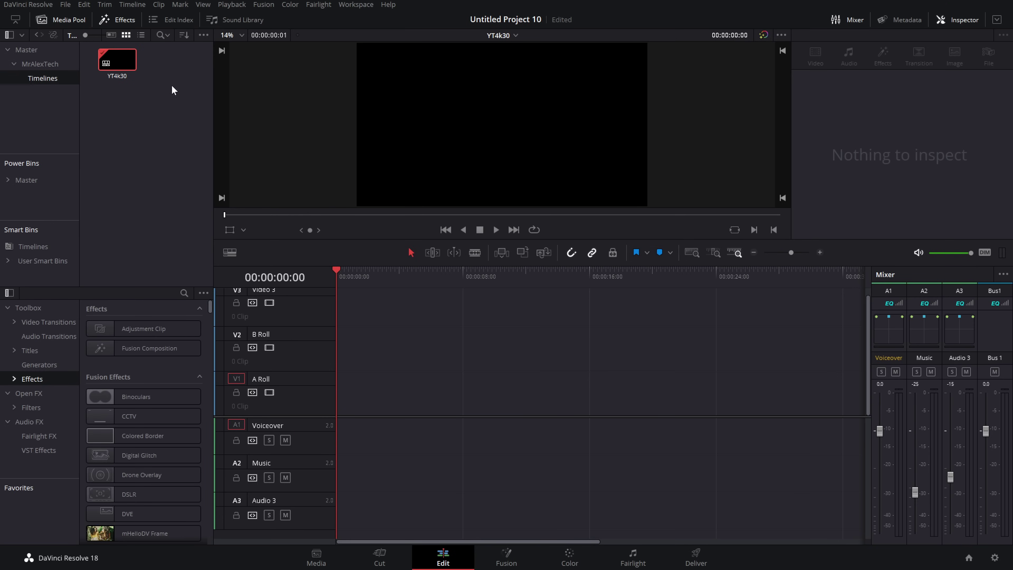
- Drop the Fairlight Noise Reduction effect onto the Voiceover track and close its settings window
{"action": "left_click", "coordinate": [119, 22]}
{"action": "left_click", "coordinate": [119, 22]}
{"action": "left_click", "coordinate": [36, 421]}
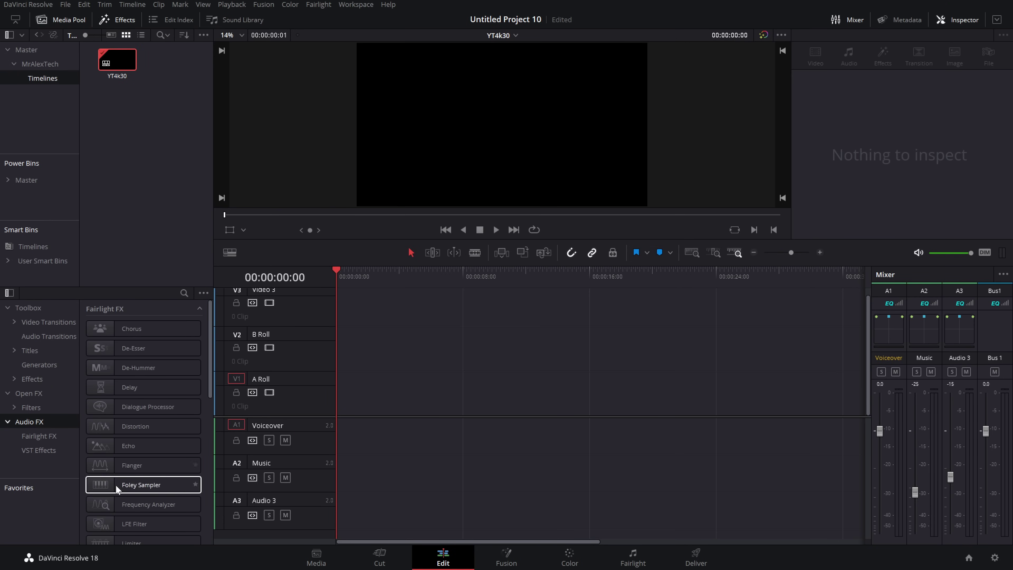
{"action": "scroll", "coordinate": [157, 442], "scroll_direction": "down", "scroll_amount": 3}
{"action": "scroll", "coordinate": [156, 442], "scroll_direction": "down", "scroll_amount": 3}
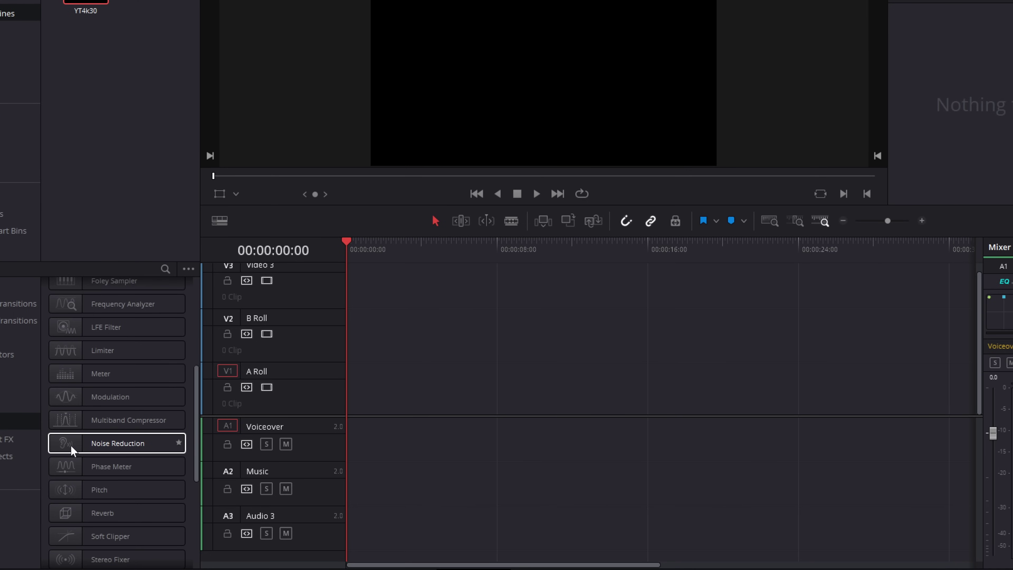
{"action": "left_click_drag", "start_coordinate": [71, 446], "coordinate": [269, 441]}
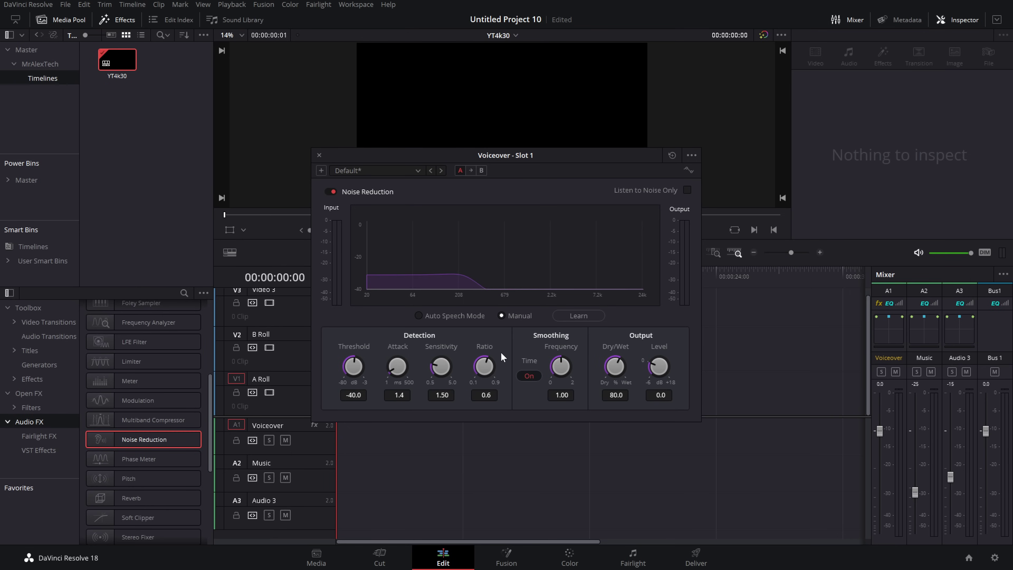
{"action": "left_click", "coordinate": [318, 155]}
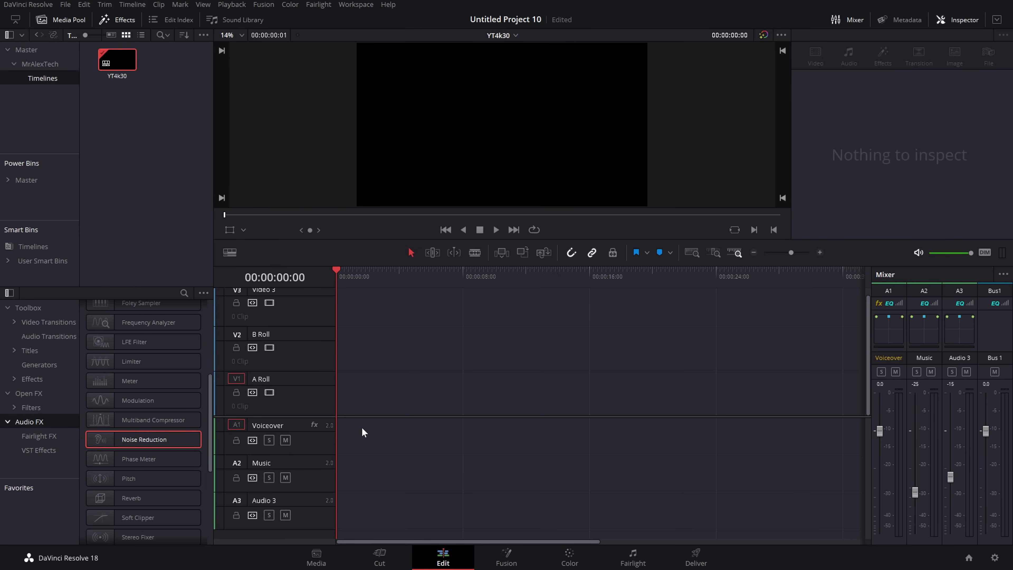
{"action": "left_click_drag", "start_coordinate": [356, 425], "coordinate": [763, 443]}
- Duplicate the YT4k30 timeline in the Timelines bin
{"action": "right_click", "coordinate": [166, 67]}
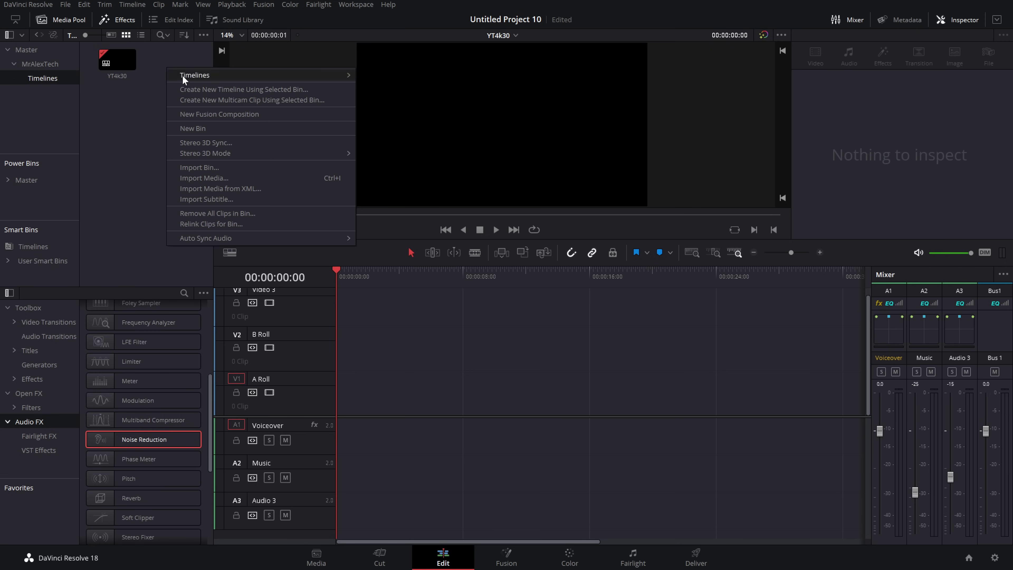
{"action": "mouse_move", "coordinate": [211, 76]}
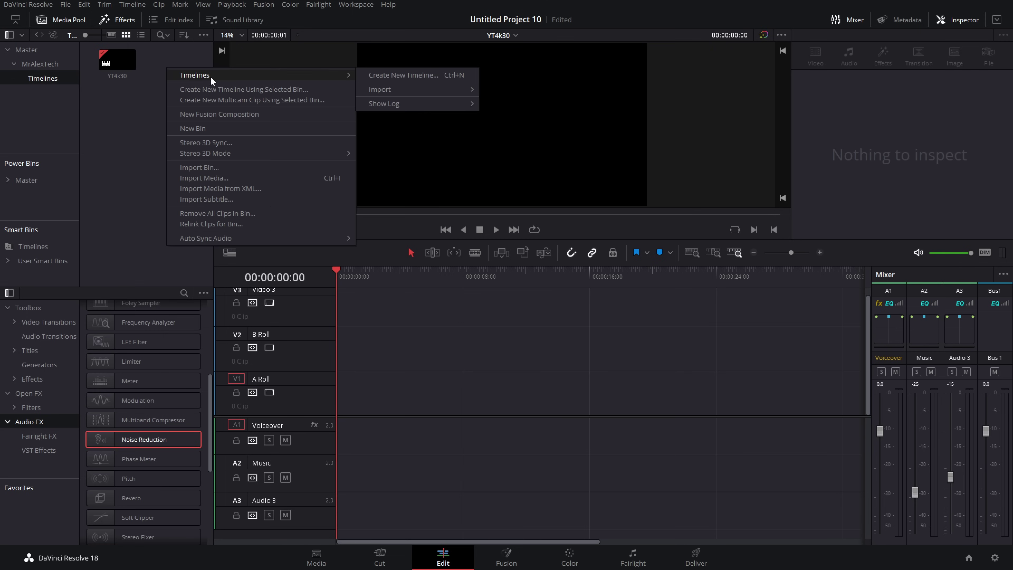
{"action": "left_click", "coordinate": [395, 76]}
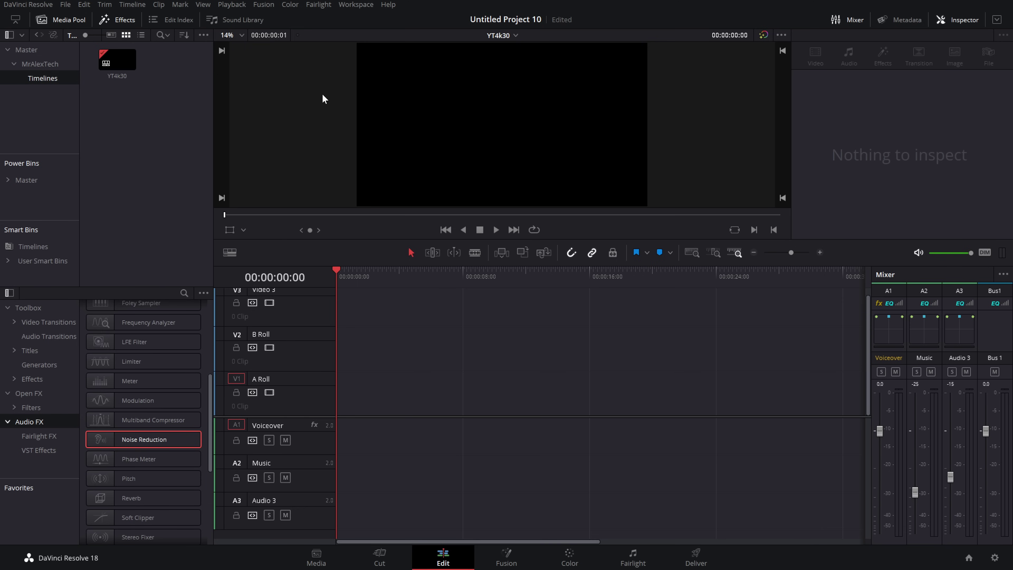
{"action": "left_click", "coordinate": [112, 59]}
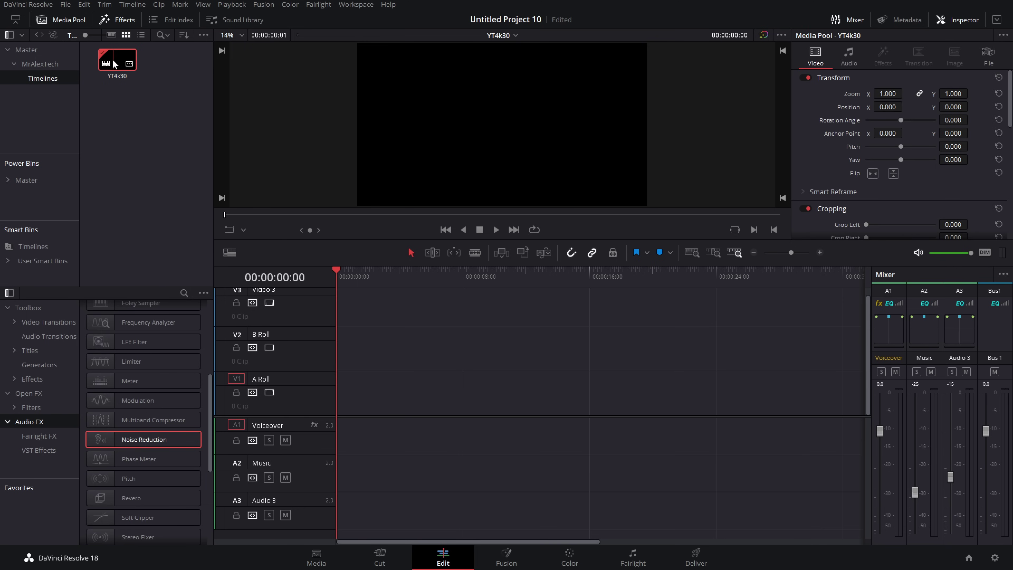
{"action": "right_click", "coordinate": [117, 62]}
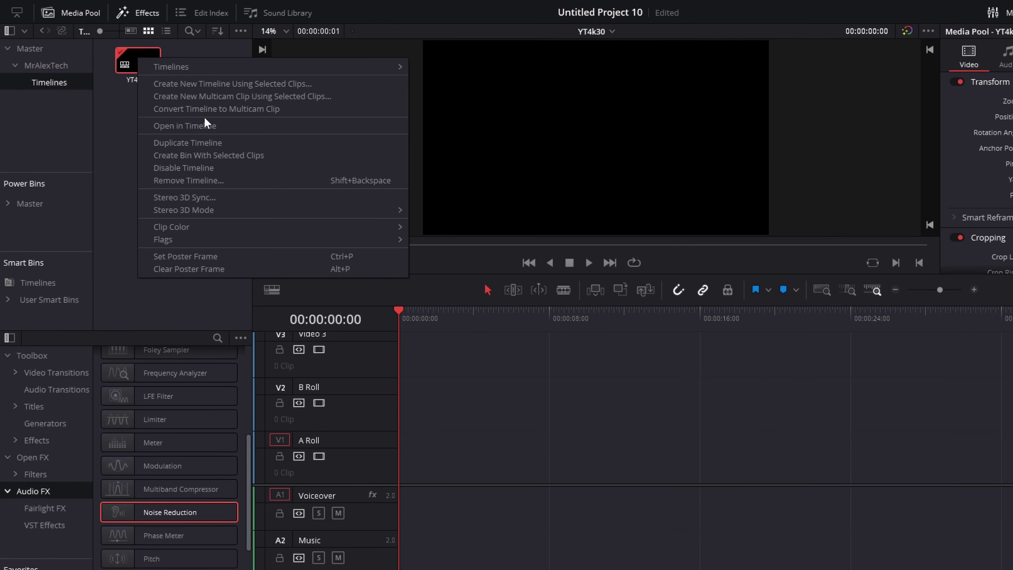
{"action": "left_click", "coordinate": [208, 147]}
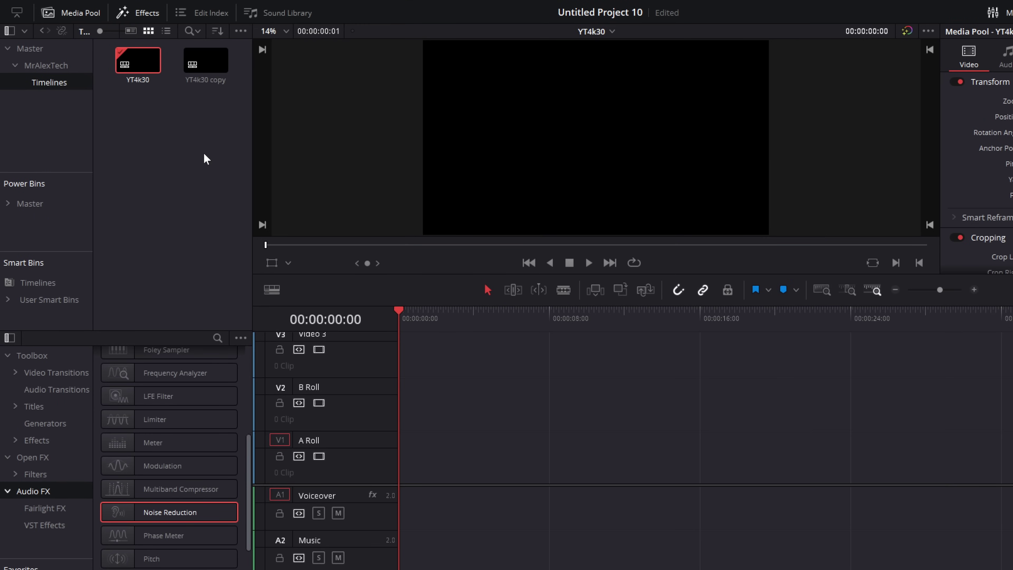
- Rename the YT4k30 copy to YTShorts
{"action": "left_click", "coordinate": [201, 82]}
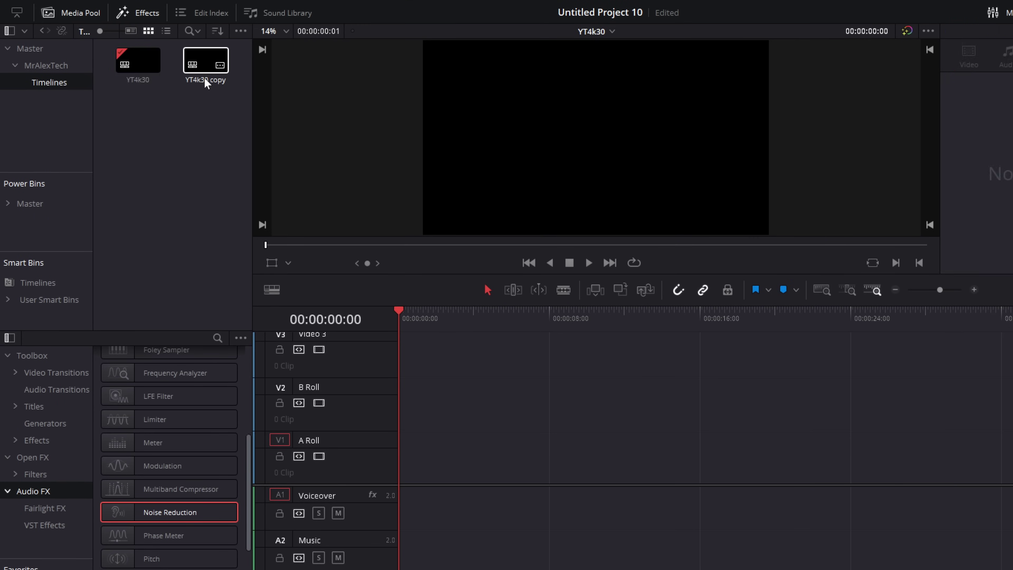
{"action": "left_click", "coordinate": [197, 80]}
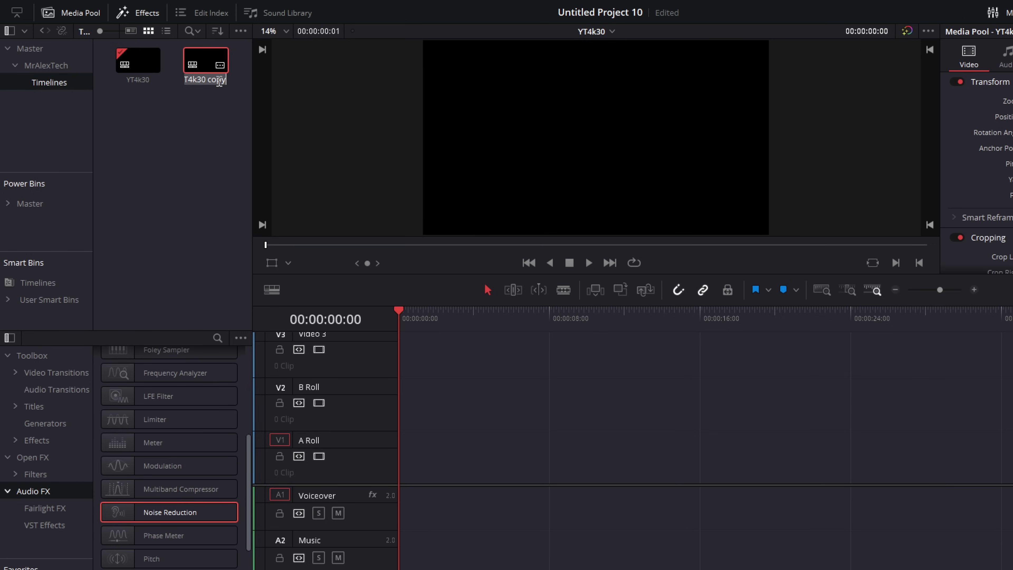
{"action": "type", "text": "YTShorts"}
{"action": "left_click", "coordinate": [226, 129]}
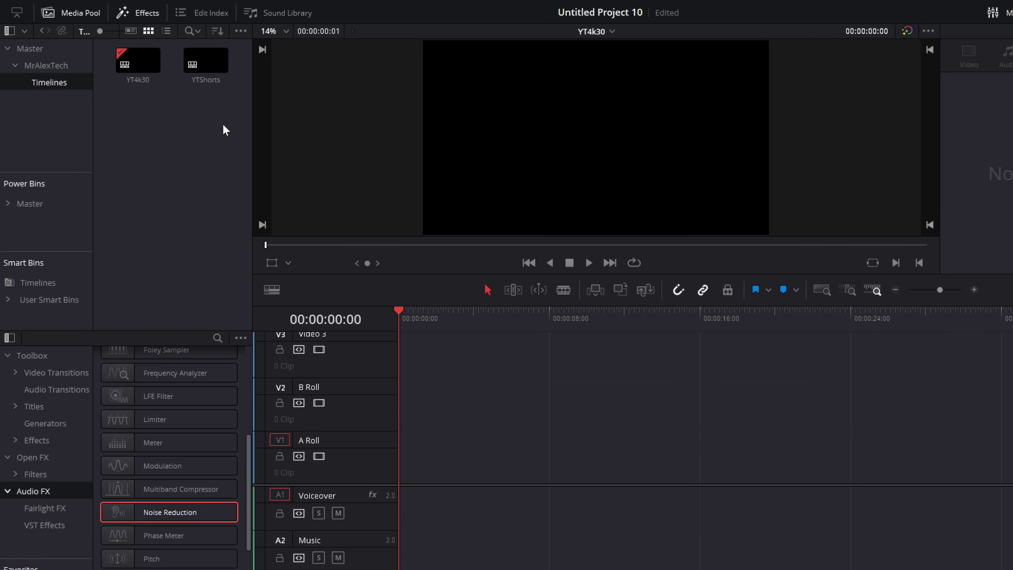
{"action": "left_click", "coordinate": [210, 66]}
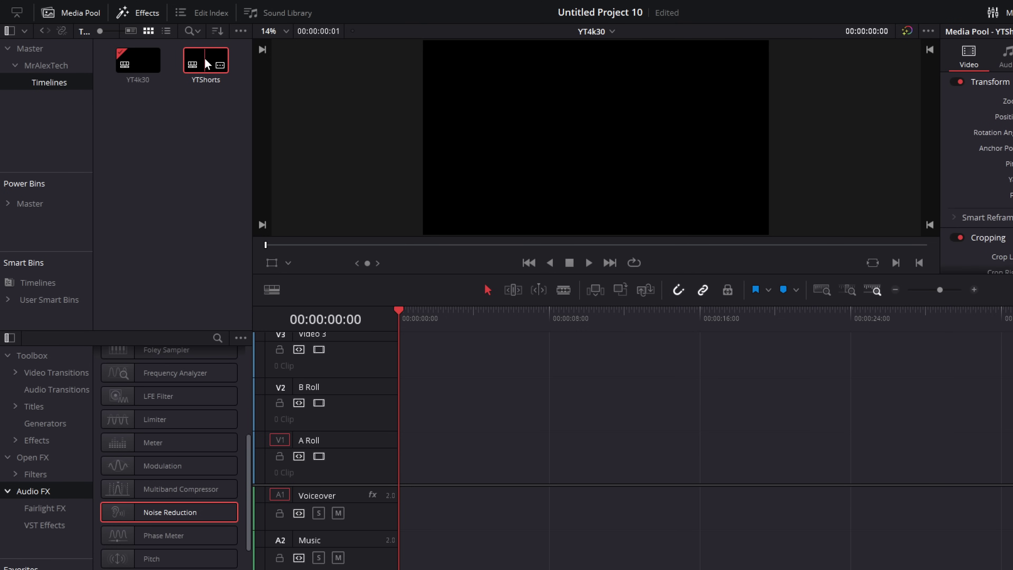
- Enter 1080 width and 1920 height in the YTShorts timeline's Timeline Settings
{"action": "right_click", "coordinate": [206, 60]}
{"action": "mouse_move", "coordinate": [243, 69]}
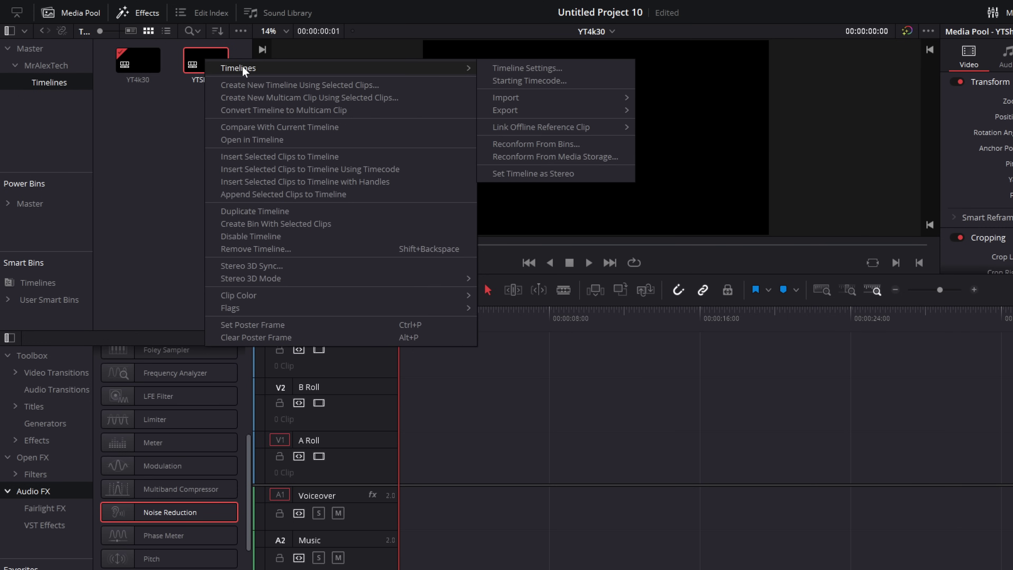
{"action": "left_click", "coordinate": [542, 70]}
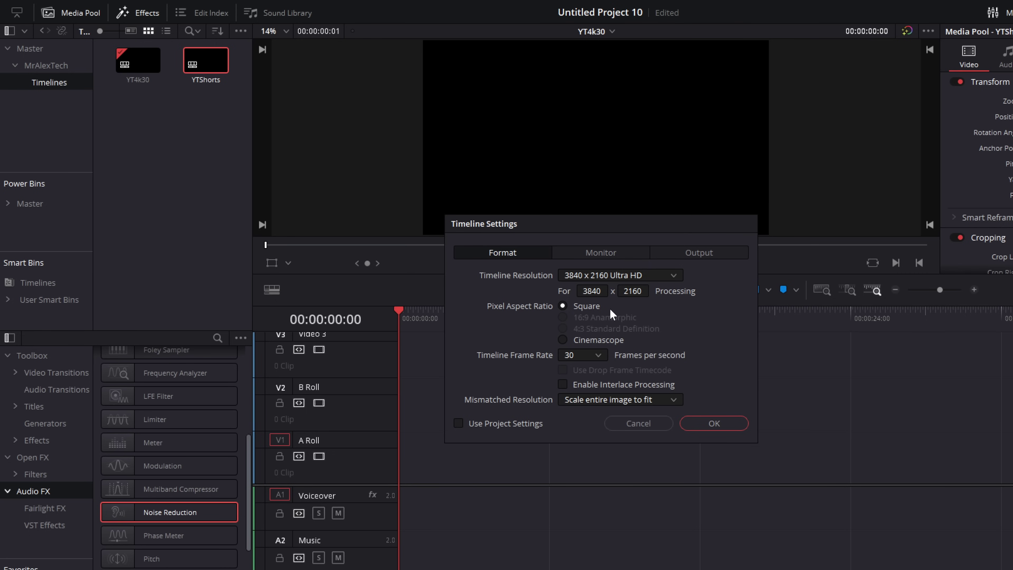
{"action": "double_click", "coordinate": [607, 290]}
{"action": "type", "text": "1080"}
{"action": "key", "text": "Tab"}
{"action": "type", "text": "1920"}
- Apply the vertical resolution, open YTShorts, and check the Voiceover track's Noise Reduction effect
{"action": "left_click", "coordinate": [729, 426]}
{"action": "double_click", "coordinate": [204, 64]}
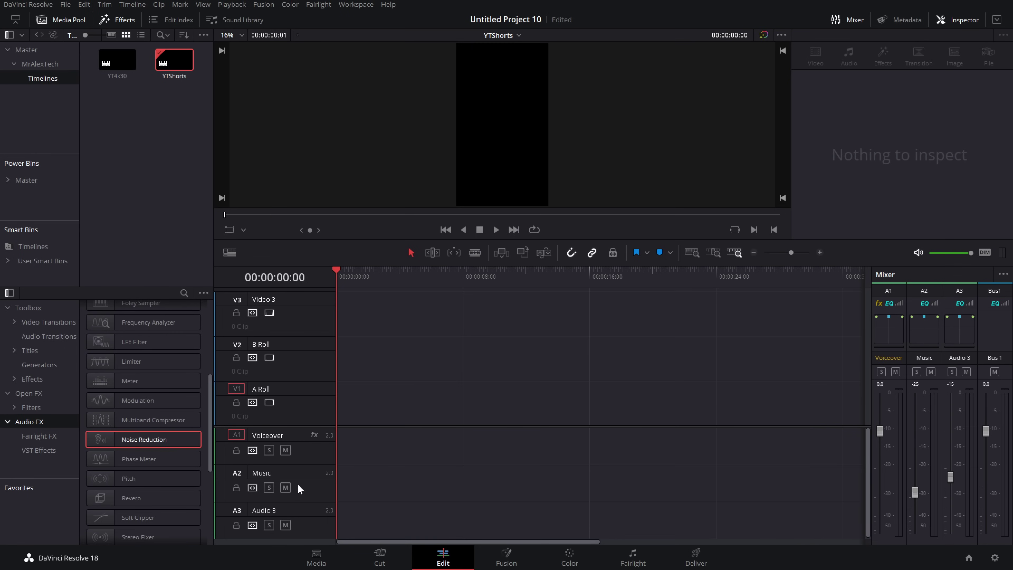
{"action": "left_click", "coordinate": [309, 452]}
{"action": "left_click", "coordinate": [885, 60]}
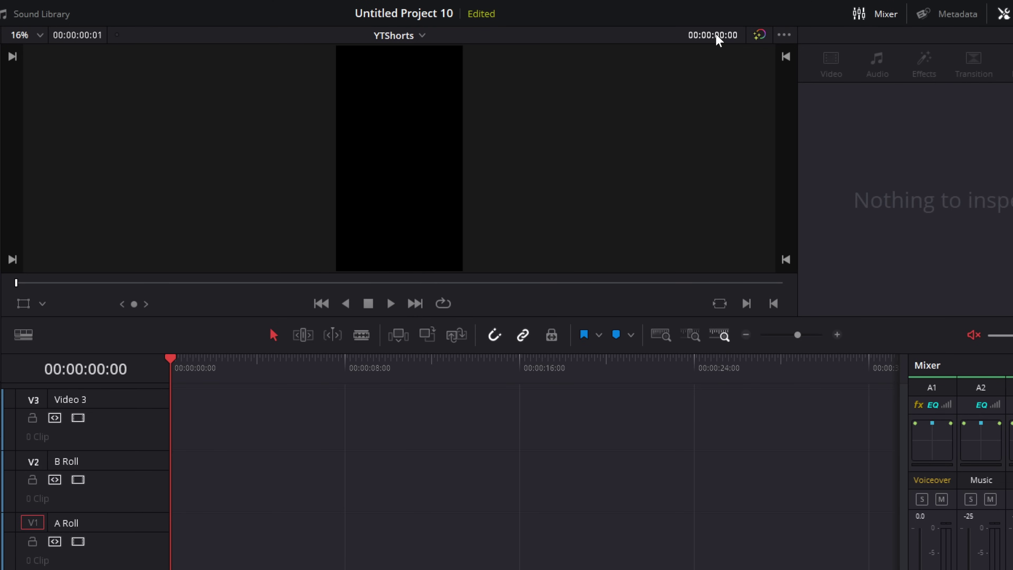
- Add Marker 1 at 00:00:59:00 and zoom the timeline out around it
{"action": "left_click", "coordinate": [716, 35]}
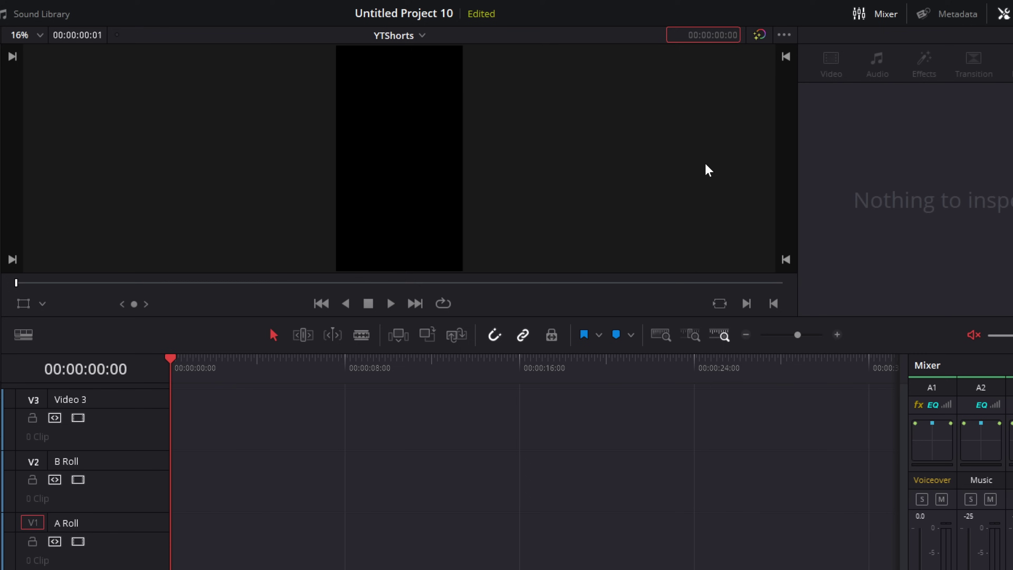
{"action": "type", "text": "05:90"}
{"action": "key", "text": "Return"}
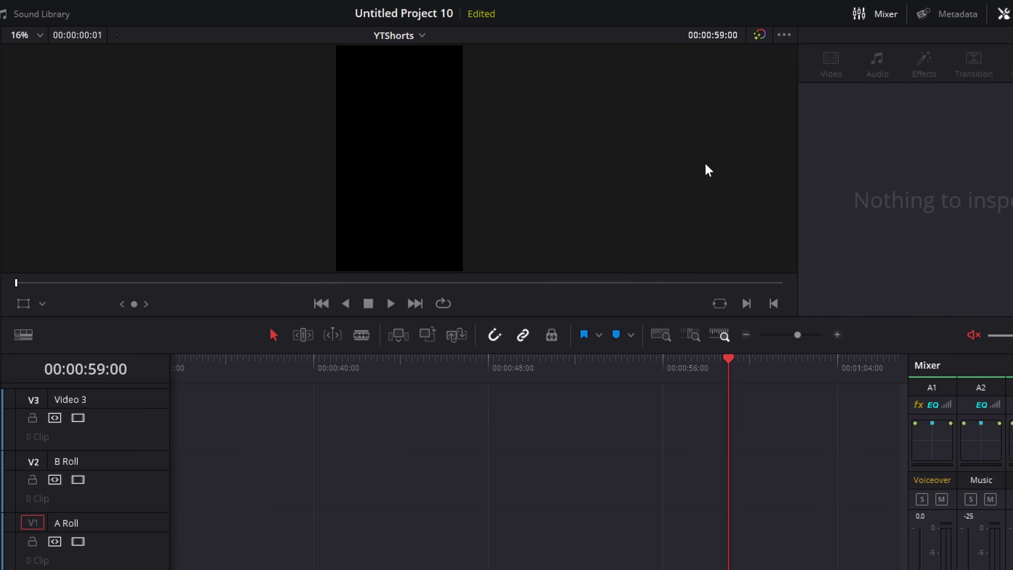
{"action": "key", "text": "m"}
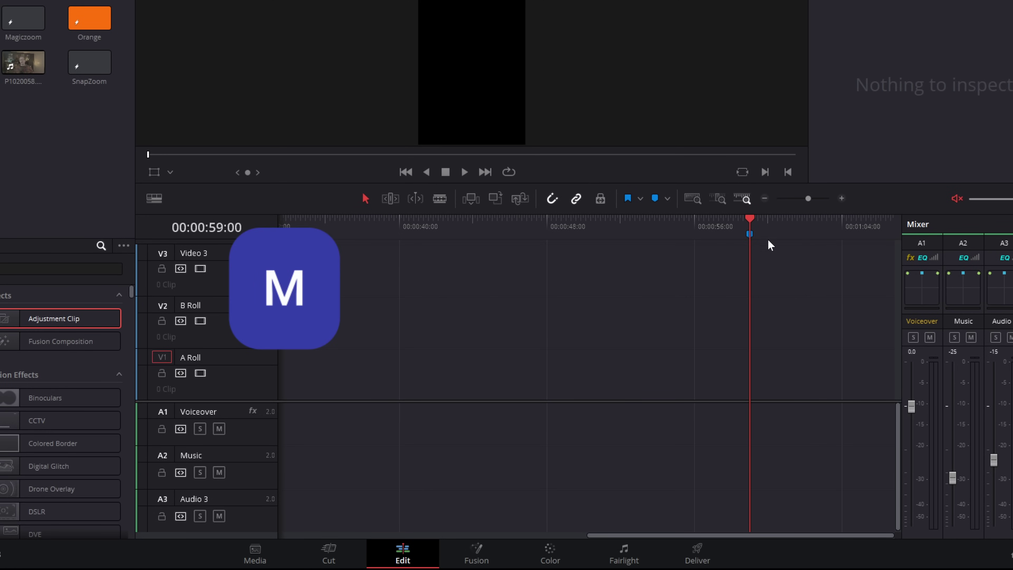
{"action": "left_click_drag", "start_coordinate": [742, 220], "coordinate": [683, 219]}
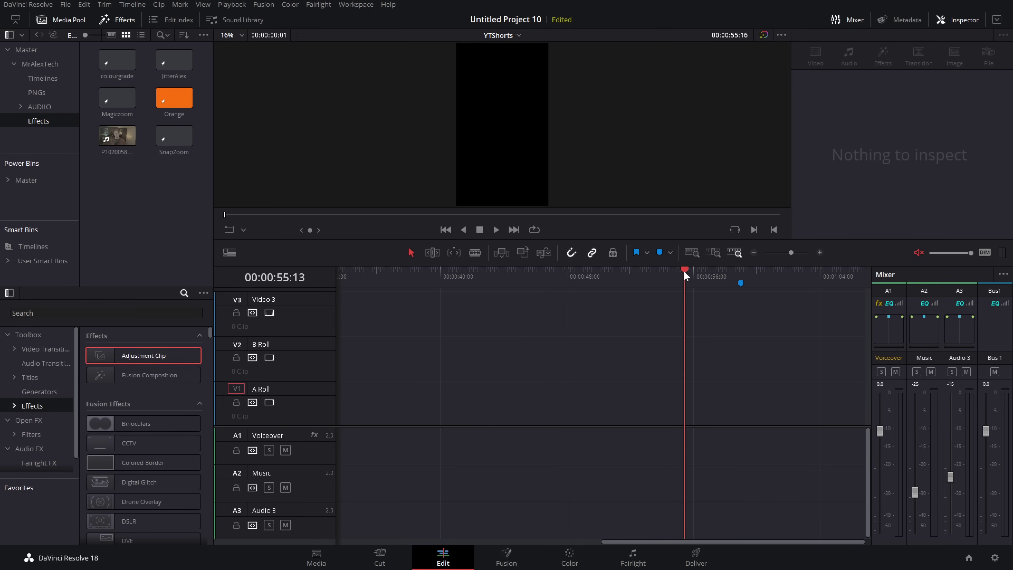
{"action": "left_click", "coordinate": [741, 276]}
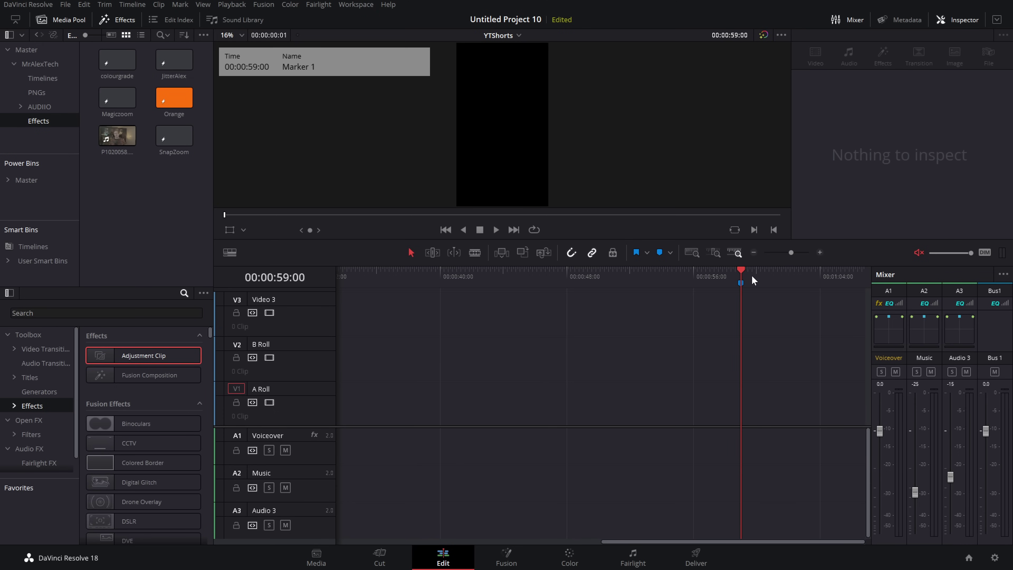
{"action": "mouse_move", "coordinate": [705, 287]}
{"action": "left_mouse_down"}
{"action": "mouse_move", "coordinate": [402, 281]}
{"action": "mouse_move", "coordinate": [791, 287]}
{"action": "left_mouse_up"}
{"action": "left_click", "coordinate": [753, 252]}
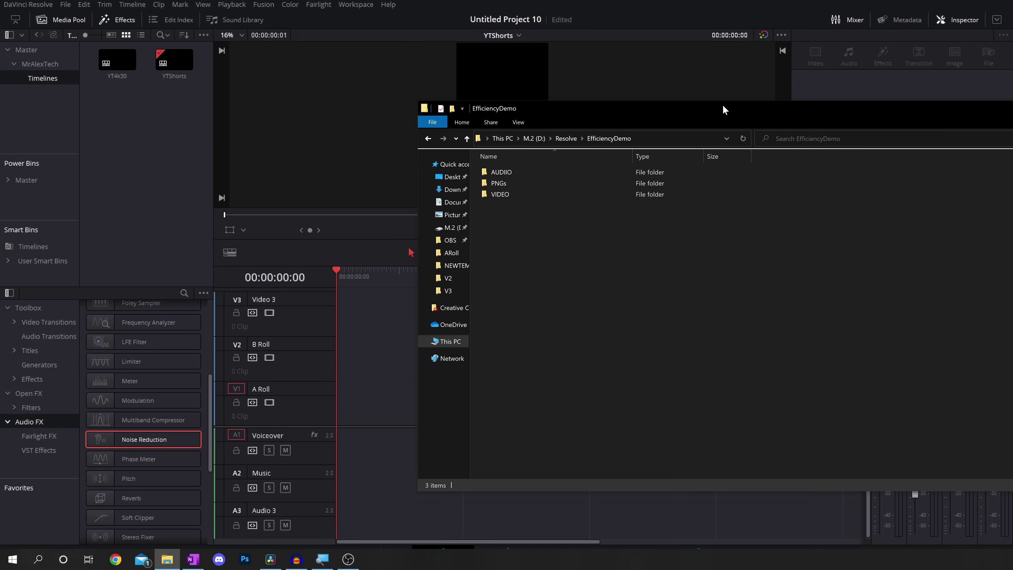
- Drag the EfficiencyDemo PNGs folder into the MrAlexTech bin, creating a six-image PNGs bin
{"action": "left_click_drag", "start_coordinate": [722, 108], "coordinate": [712, 80]}
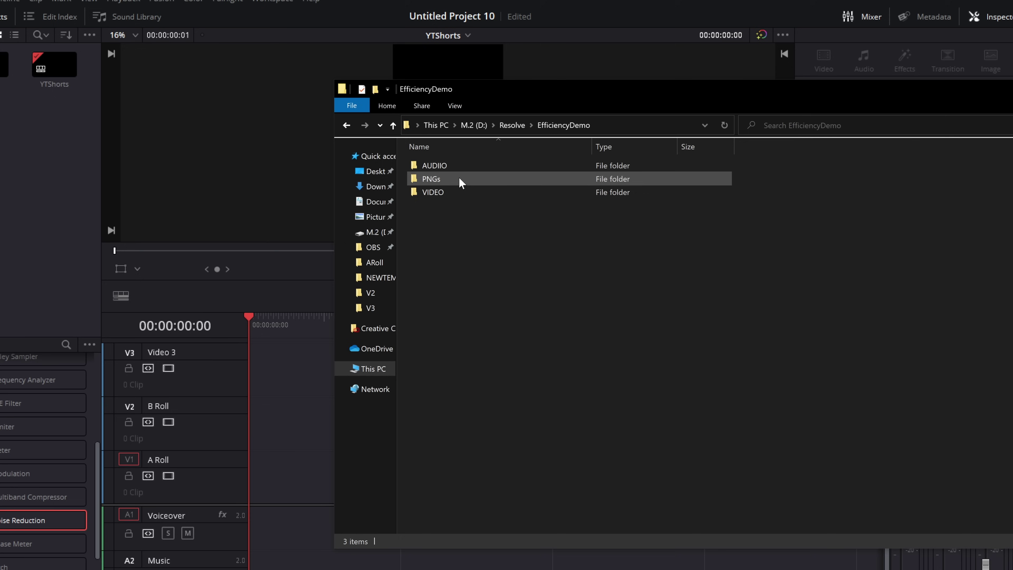
{"action": "double_click", "coordinate": [433, 179]}
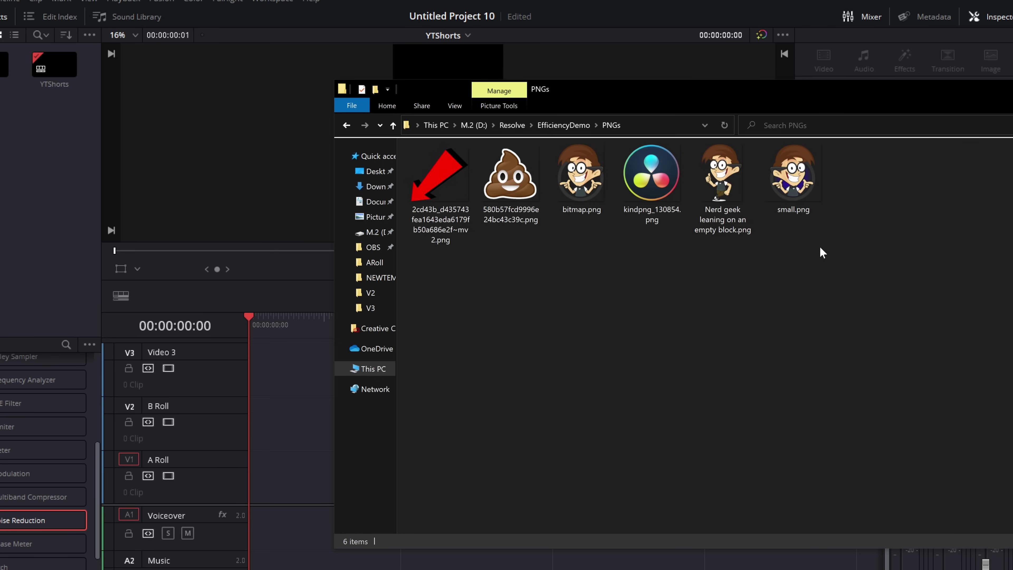
{"action": "left_click", "coordinate": [564, 125]}
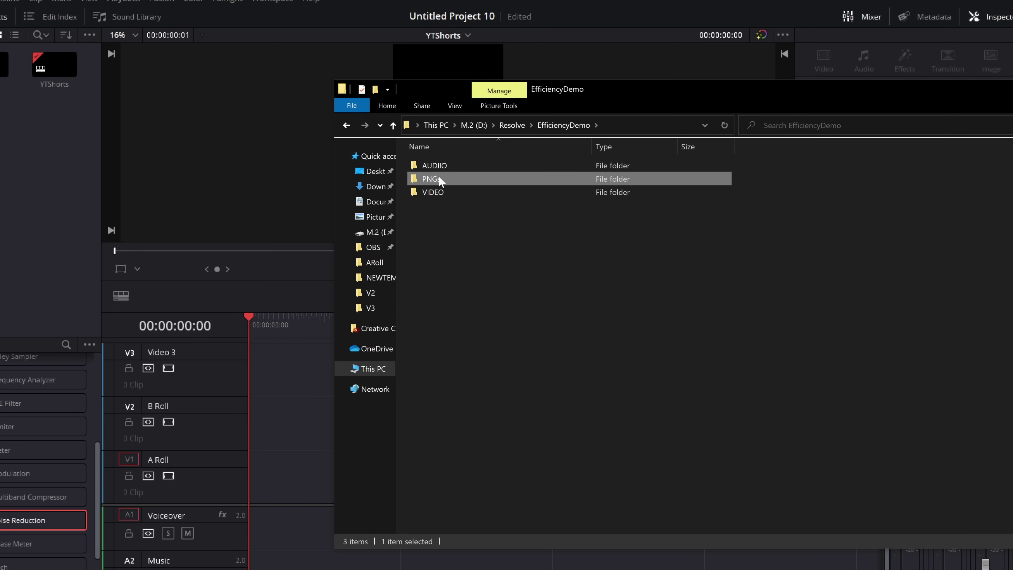
{"action": "left_click_drag", "start_coordinate": [428, 186], "coordinate": [0, 135]}
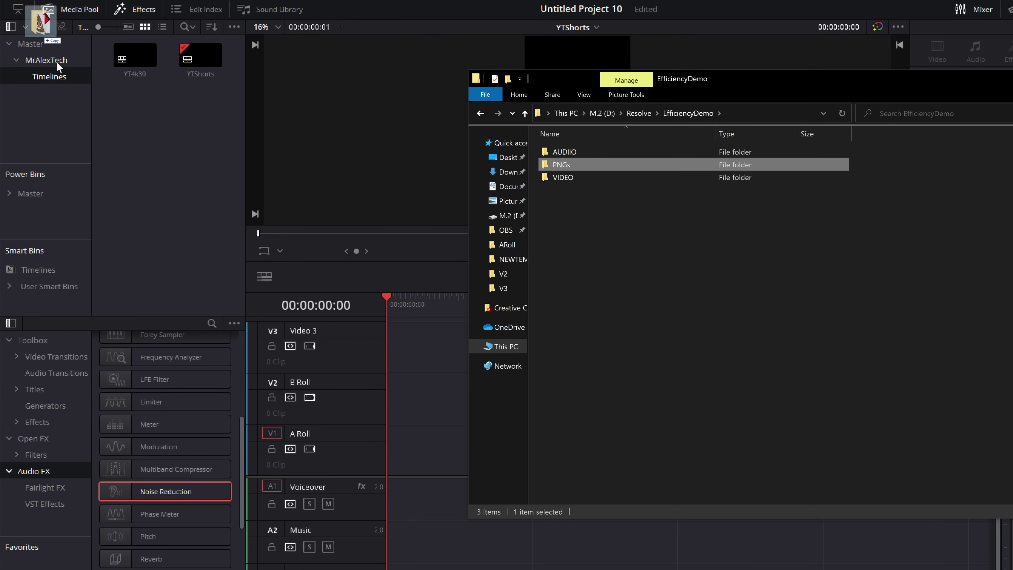
{"action": "left_click_drag", "start_coordinate": [57, 66], "coordinate": [57, 66]}
{"action": "left_click", "coordinate": [46, 125]}
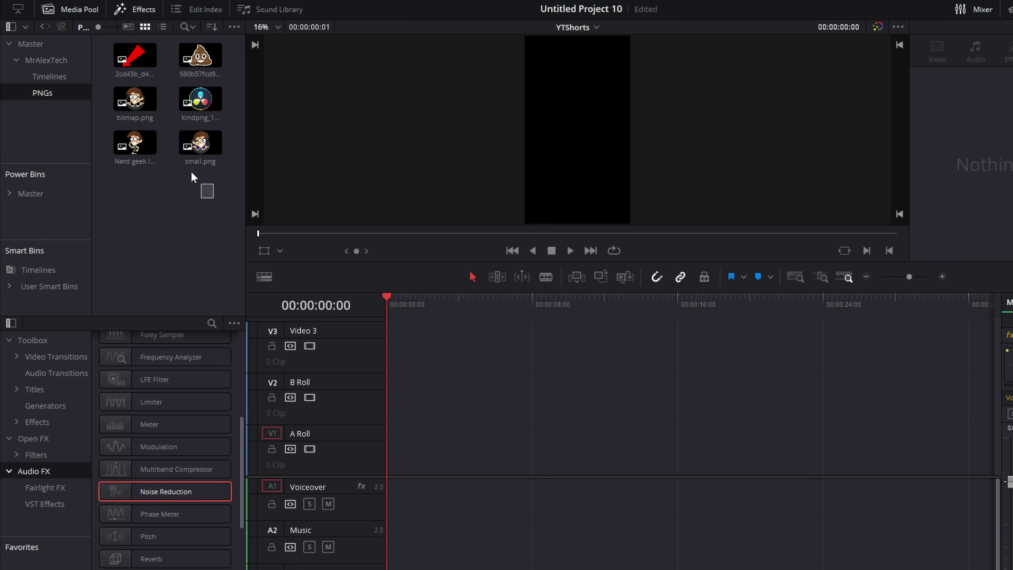
{"action": "left_click", "coordinate": [178, 214]}
{"action": "key", "text": "alt+Tab"}
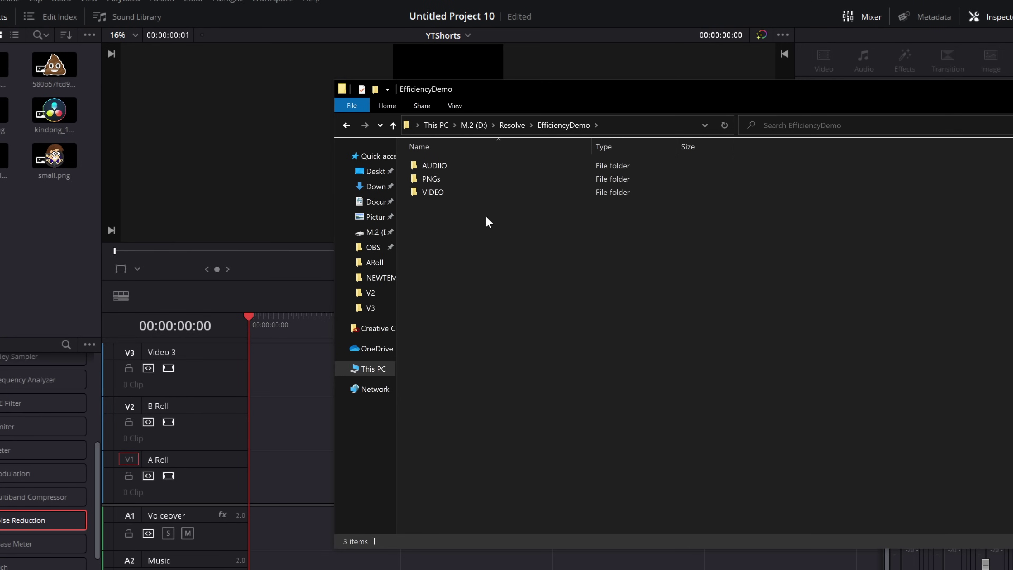
- Drag the AUDIIO folder into the MrAlexTech bin and view its Music bin's clips
{"action": "double_click", "coordinate": [459, 165]}
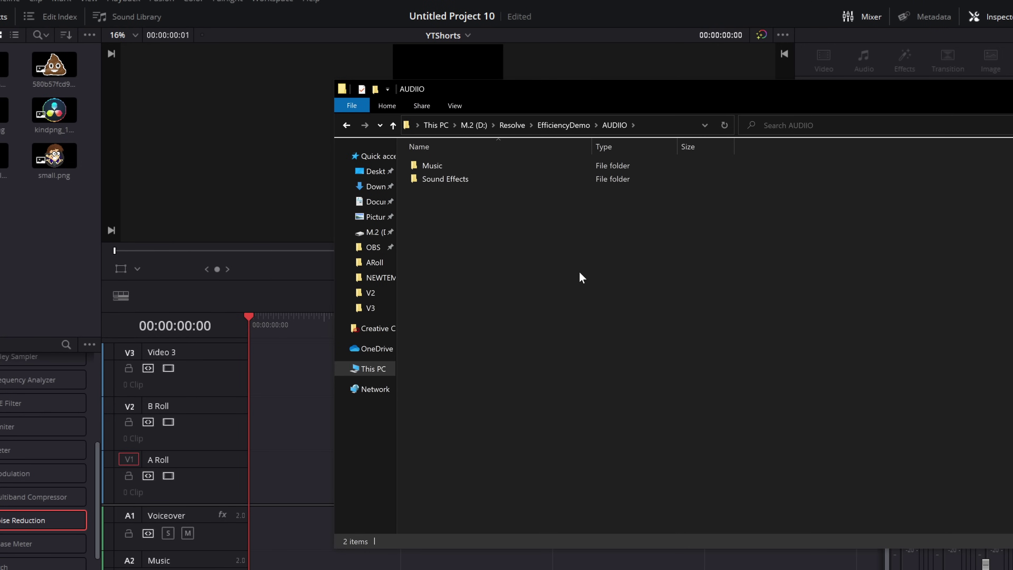
{"action": "double_click", "coordinate": [471, 165]}
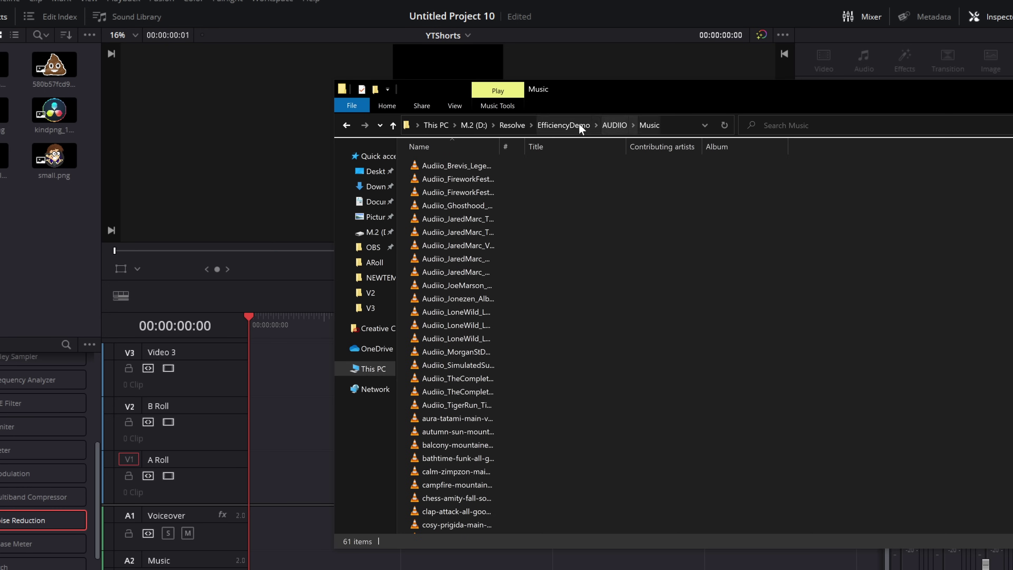
{"action": "left_click", "coordinate": [570, 125]}
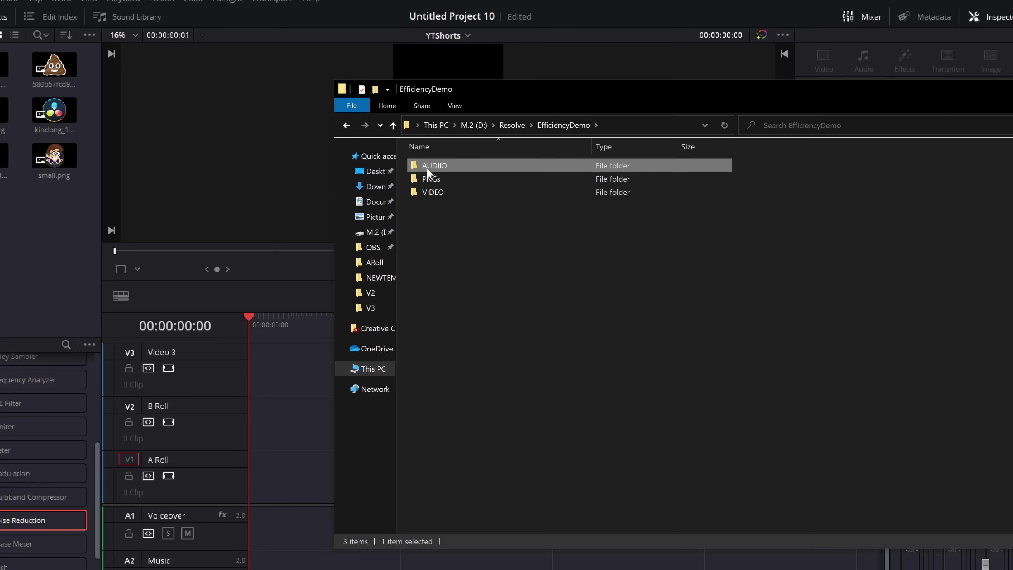
{"action": "left_click_drag", "start_coordinate": [443, 167], "coordinate": [0, 111]}
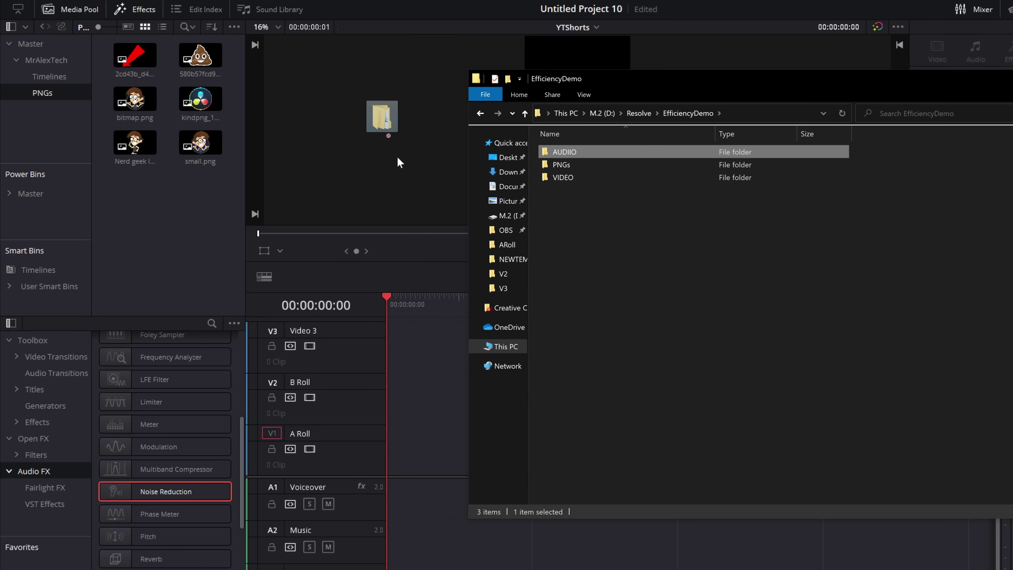
{"action": "left_click_drag", "start_coordinate": [107, 98], "coordinate": [51, 61]}
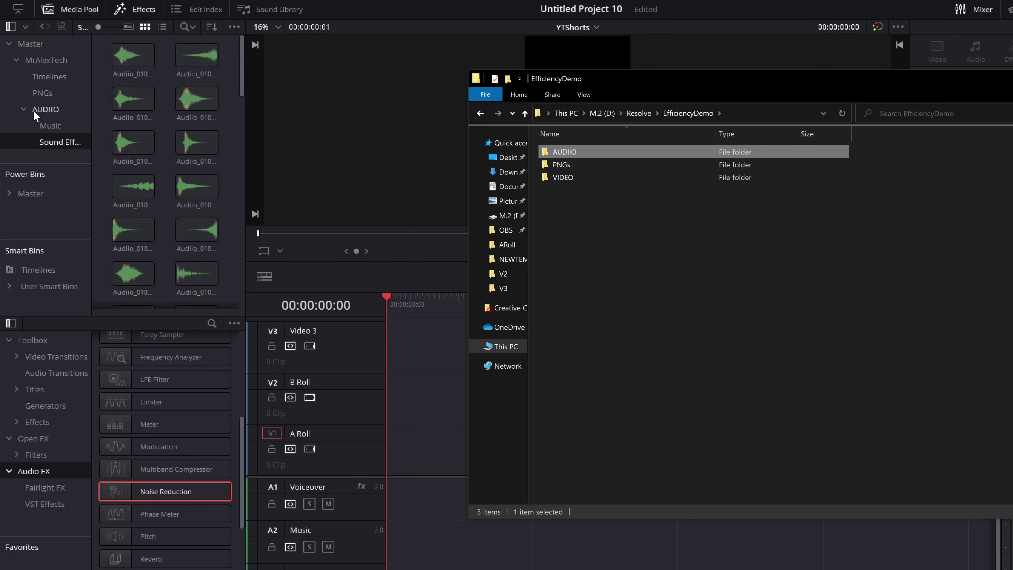
{"action": "left_click", "coordinate": [34, 113]}
{"action": "left_click", "coordinate": [44, 128]}
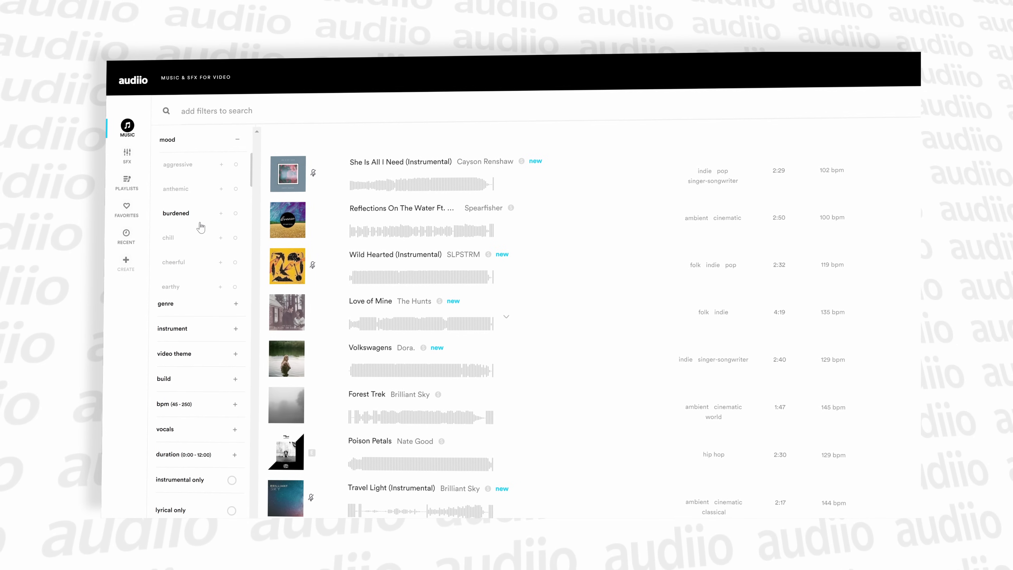
- Expand the genre filter options on the Audiio music library page
{"action": "left_click", "coordinate": [198, 303]}
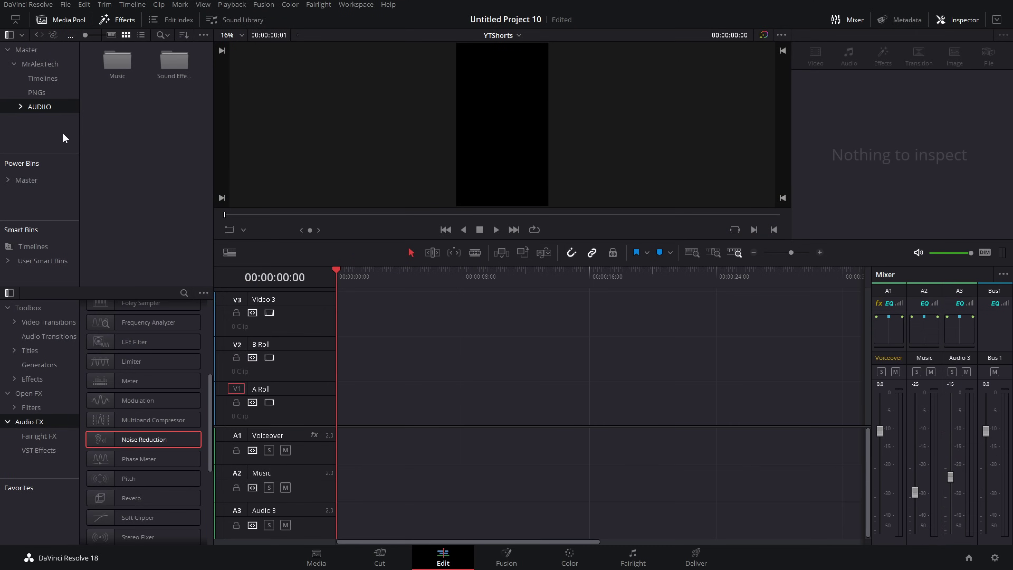
- Create a new bin named Effects inside MrAlexTech and open it
{"action": "left_click", "coordinate": [34, 68]}
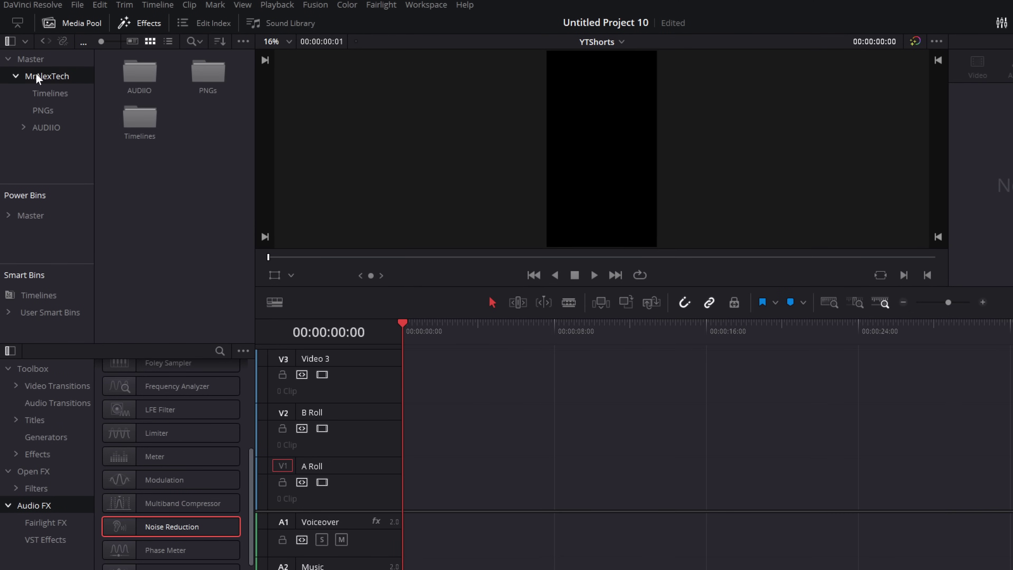
{"action": "right_click", "coordinate": [192, 126]}
{"action": "left_click", "coordinate": [233, 197]}
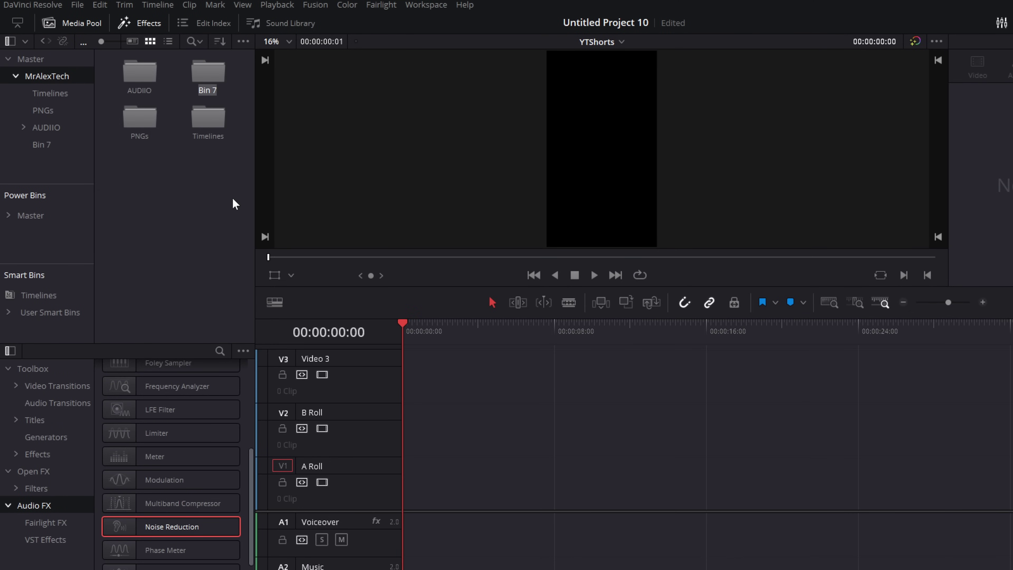
{"action": "type", "text": "Effects"}
{"action": "key", "text": "Return"}
{"action": "double_click", "coordinate": [217, 81]}
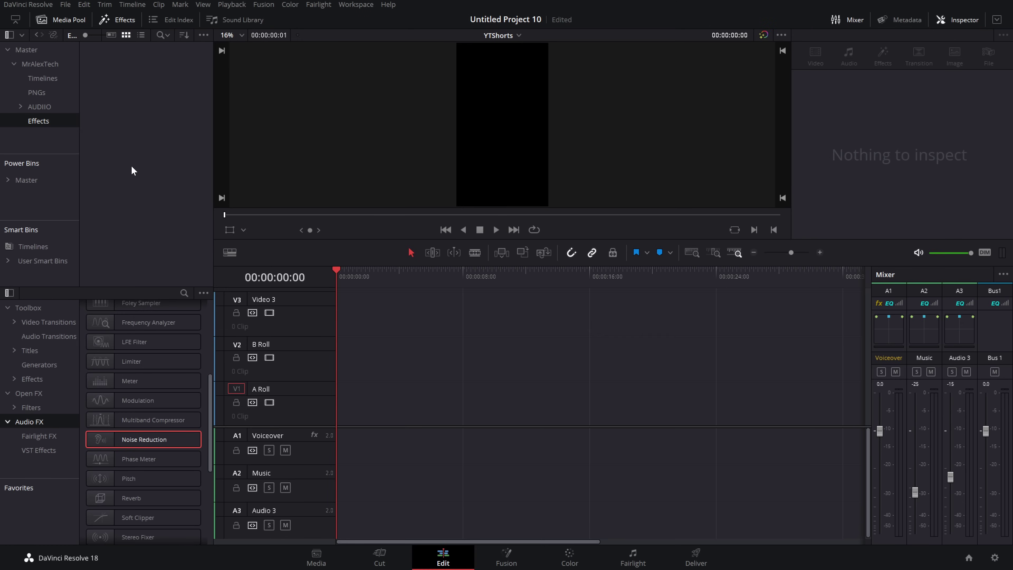
- Import P1020058.MOV into the Effects bin and place it at the YT4k30 timeline start
{"action": "right_click", "coordinate": [149, 98]}
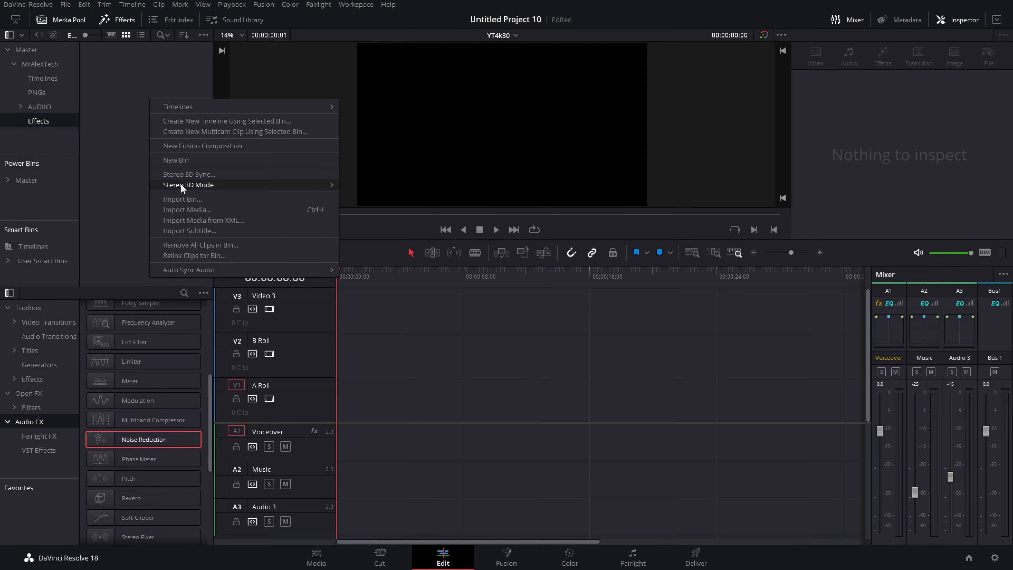
{"action": "left_click", "coordinate": [184, 210]}
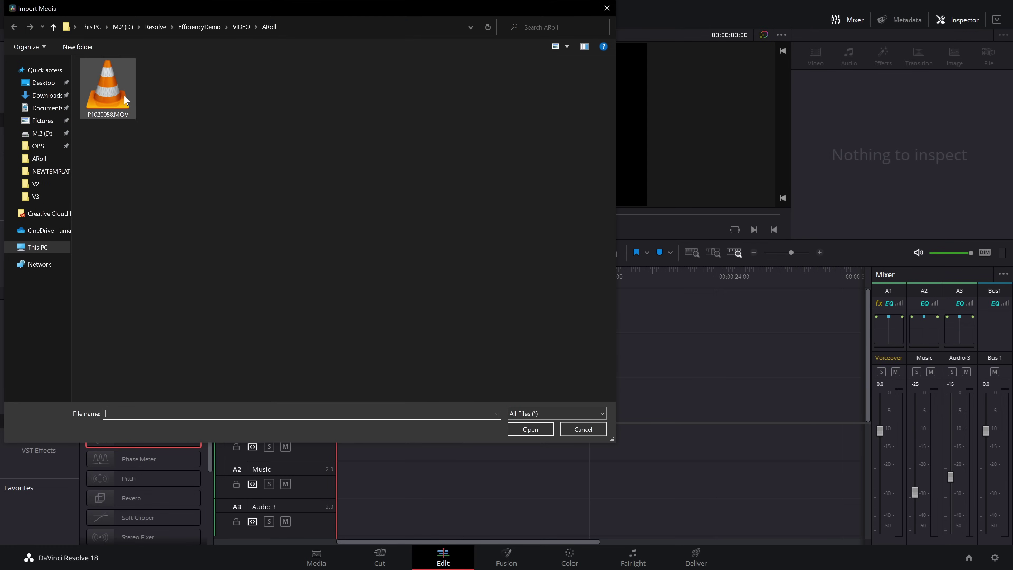
{"action": "double_click", "coordinate": [124, 97]}
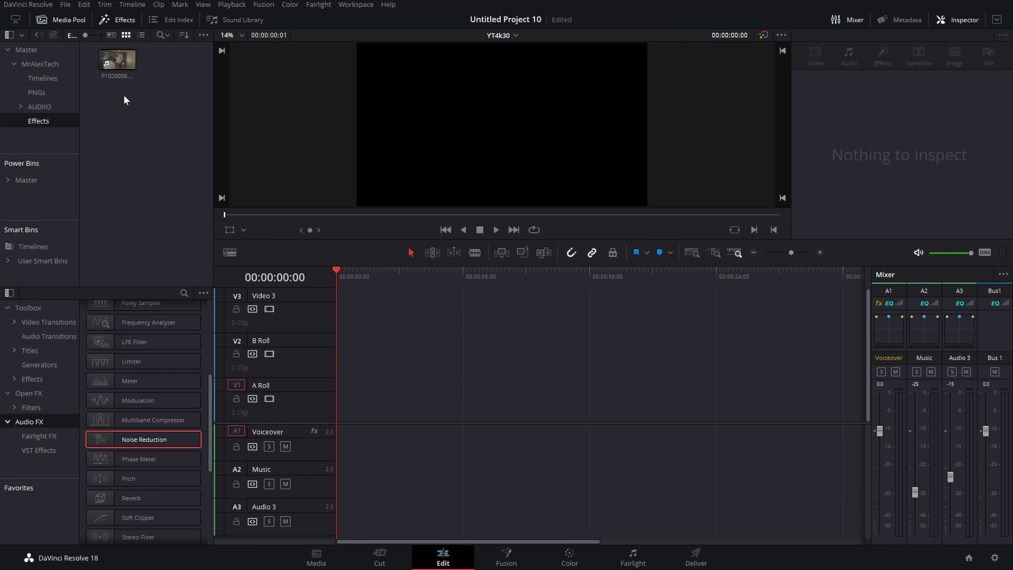
{"action": "left_click", "coordinate": [111, 57]}
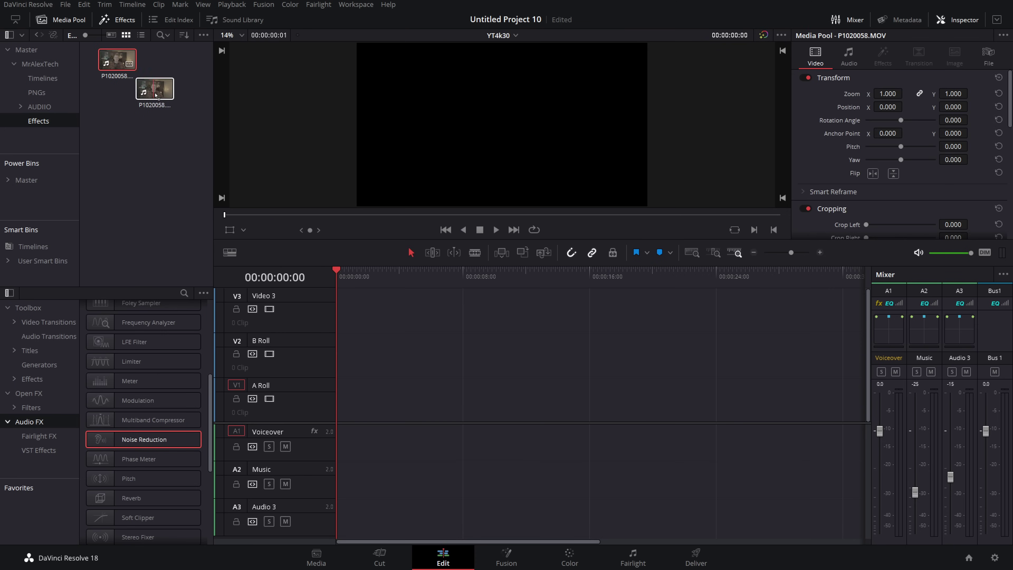
{"action": "left_click_drag", "start_coordinate": [112, 57], "coordinate": [480, 410]}
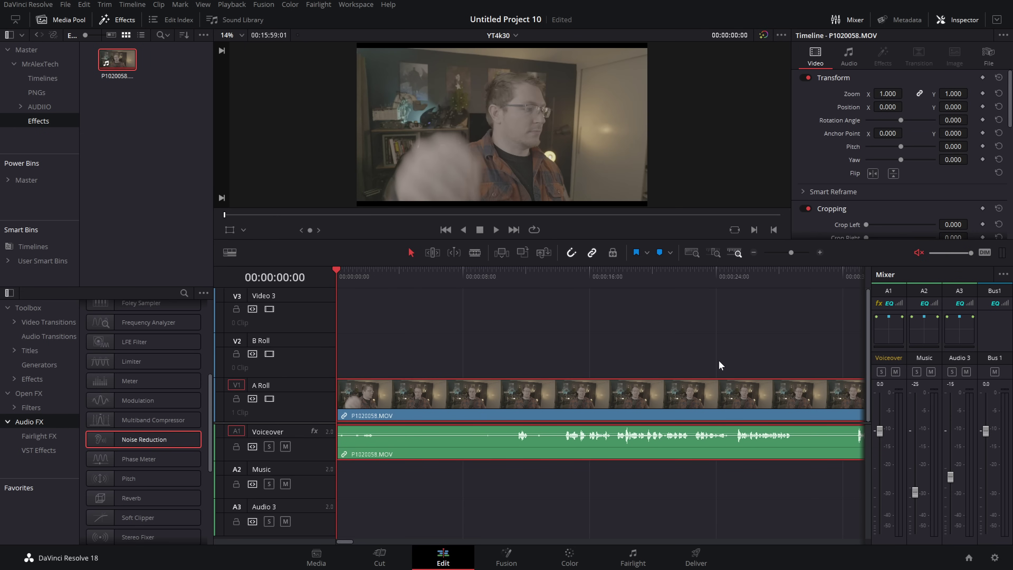
- Place an Adjustment Clip above the footage near 17 seconds and raise its zoom to 1.180
{"action": "left_click_drag", "start_coordinate": [613, 276], "coordinate": [611, 276]}
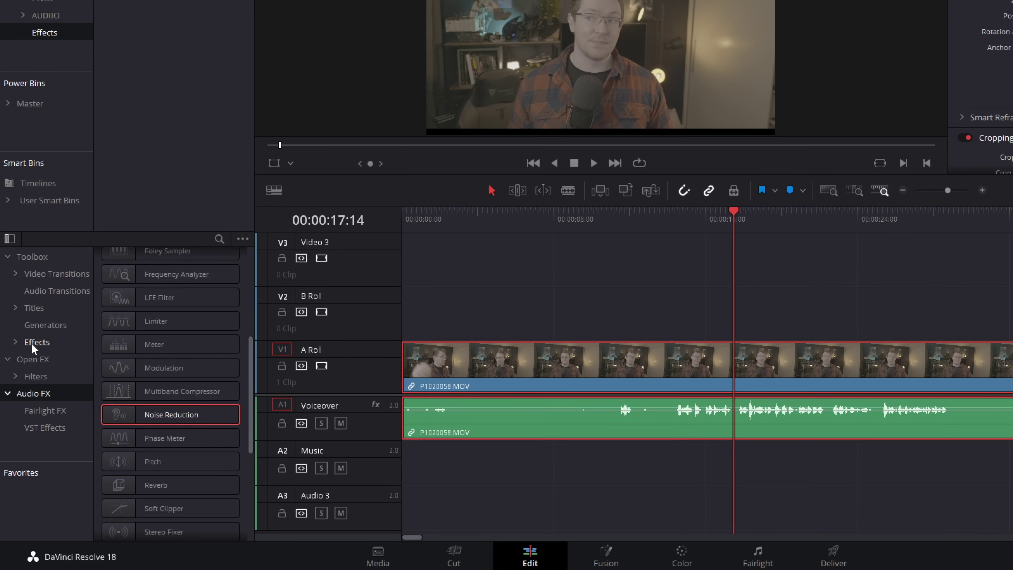
{"action": "left_click", "coordinate": [32, 344]}
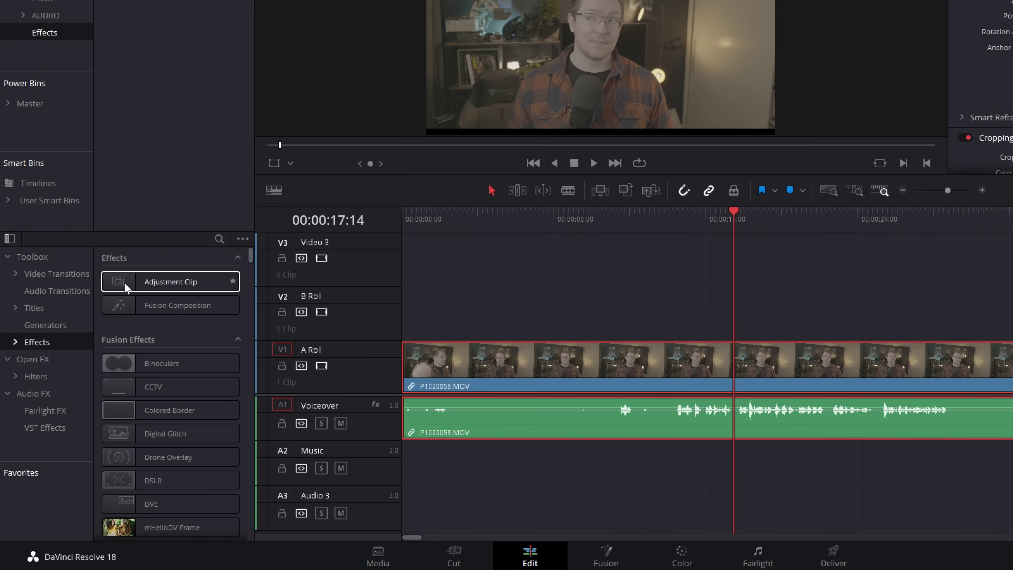
{"action": "left_click_drag", "start_coordinate": [124, 282], "coordinate": [741, 319]}
{"action": "left_click", "coordinate": [585, 414]}
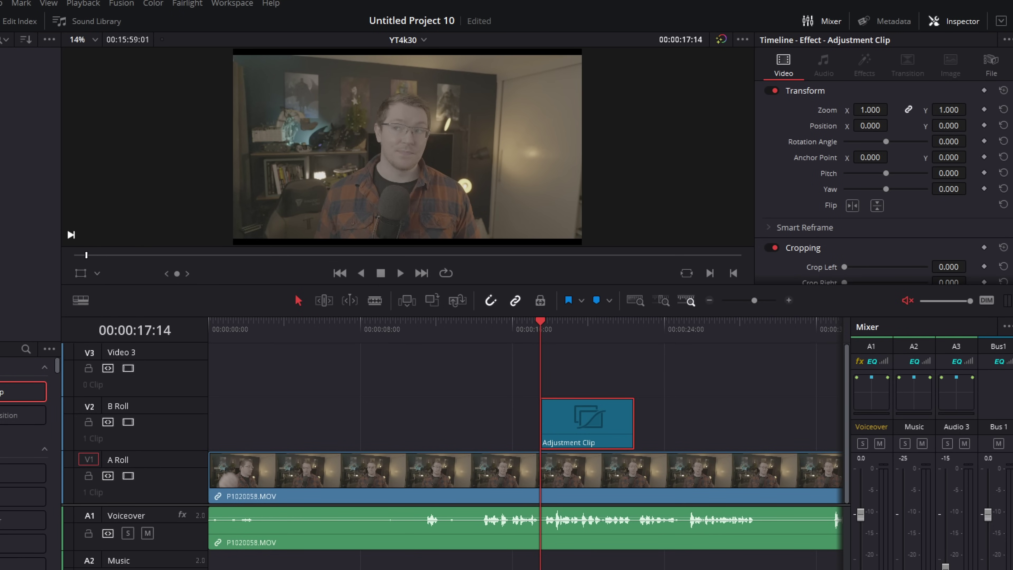
{"action": "left_click_drag", "start_coordinate": [870, 109], "coordinate": [909, 110]}
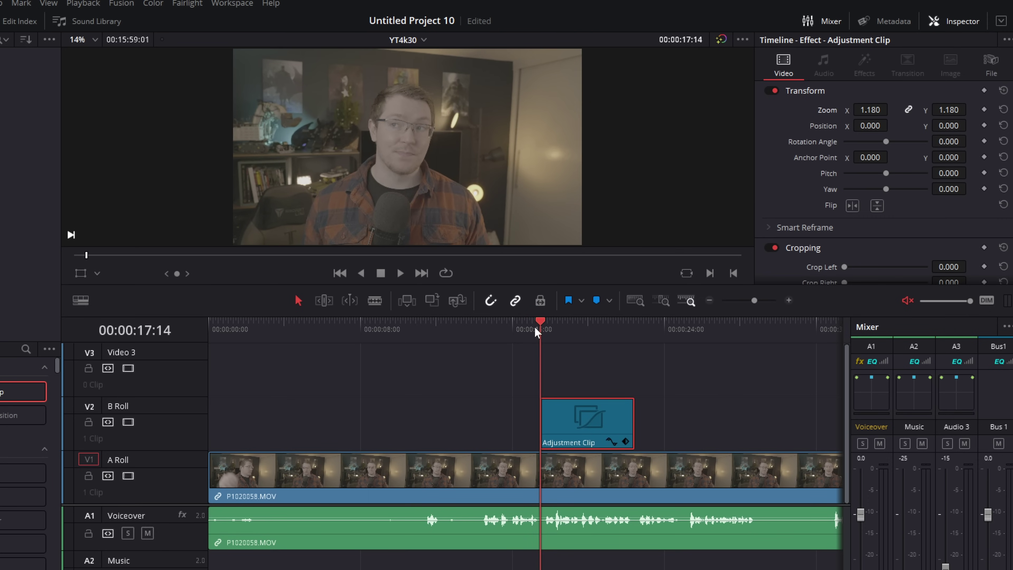
- Play back from about 16 seconds to preview the zoom effect
{"action": "left_click", "coordinate": [523, 327]}
{"action": "key", "text": "space"}
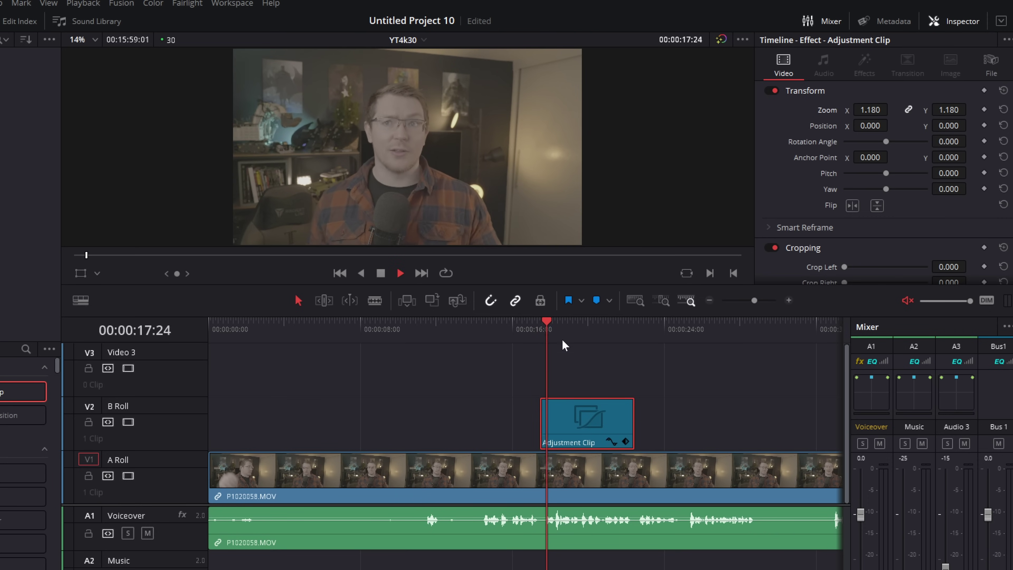
{"action": "left_click", "coordinate": [613, 333]}
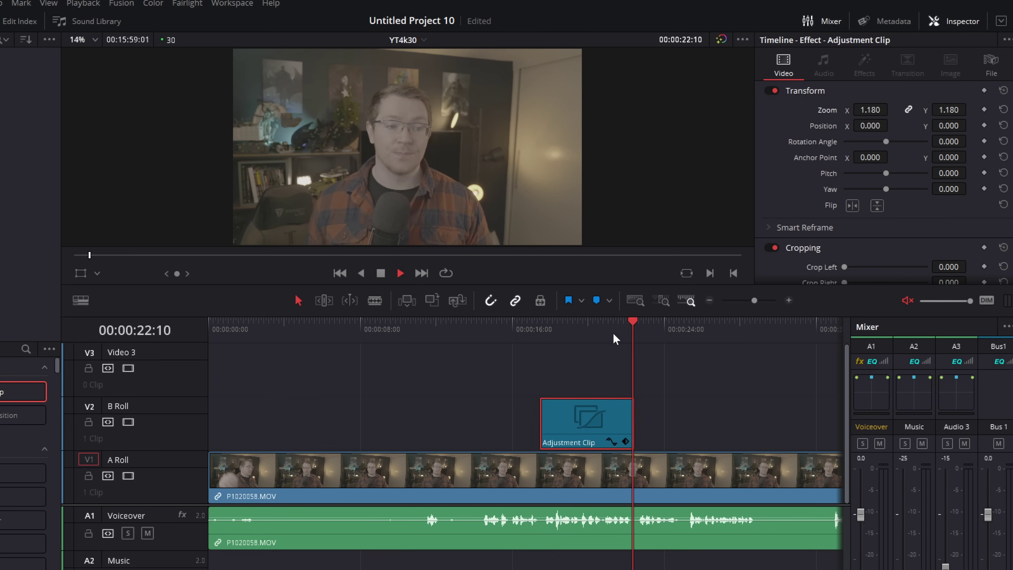
{"action": "key", "text": "space"}
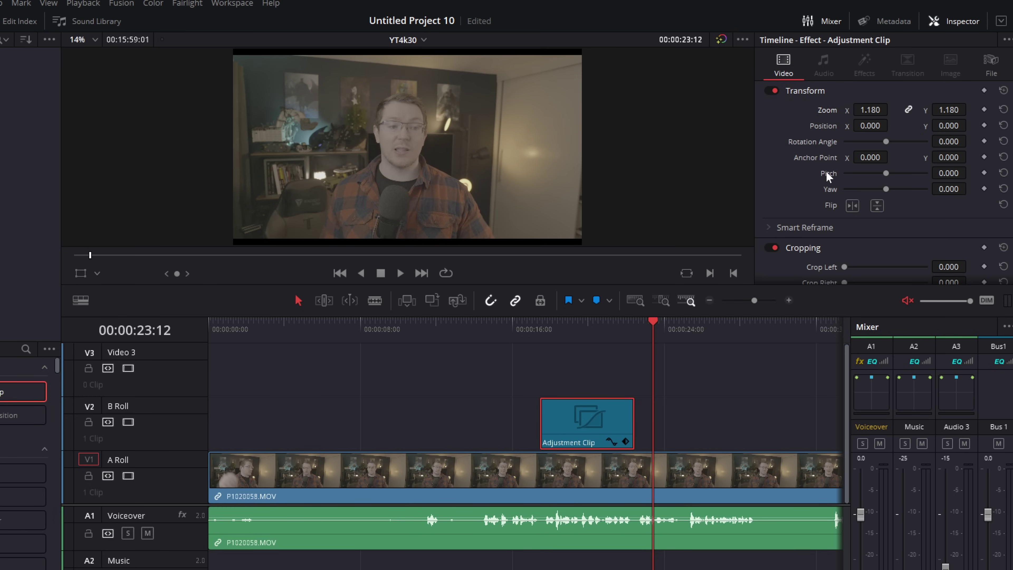
- Rename the zoom adjustment clip SnapZoom and save it into the Effects bin
{"action": "left_click", "coordinate": [992, 74]}
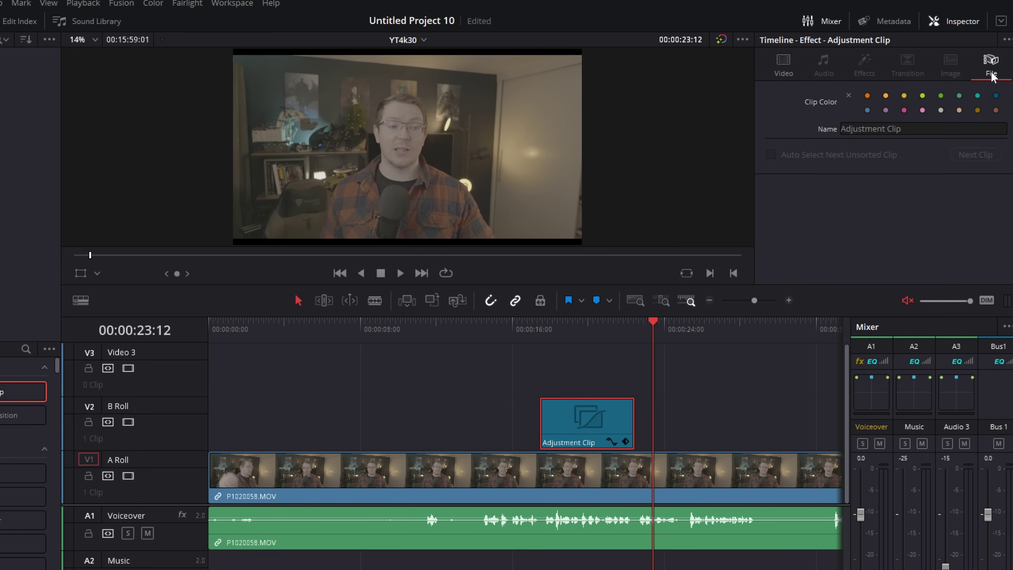
{"action": "left_click", "coordinate": [926, 128]}
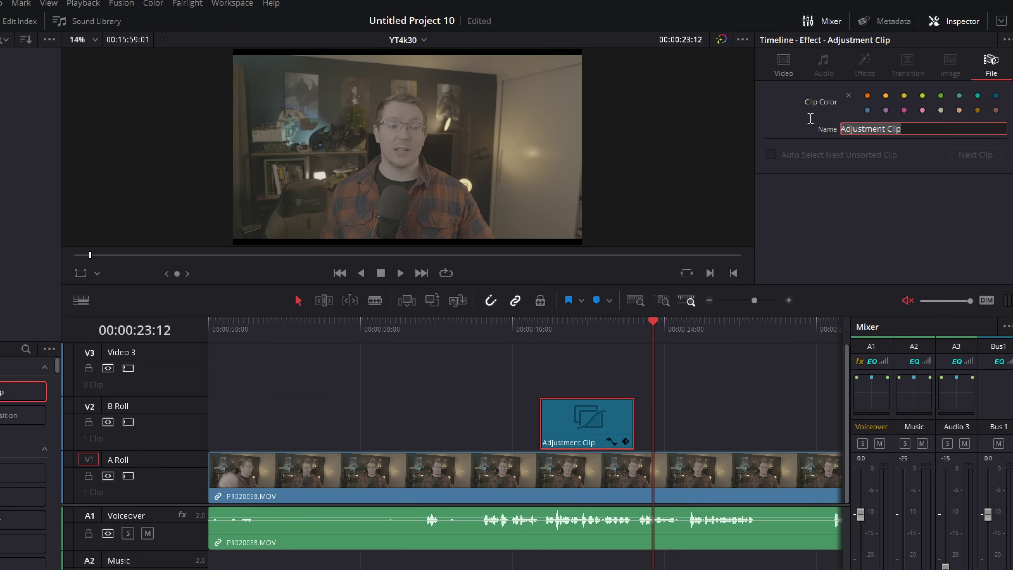
{"action": "type", "text": "SnapZoom"}
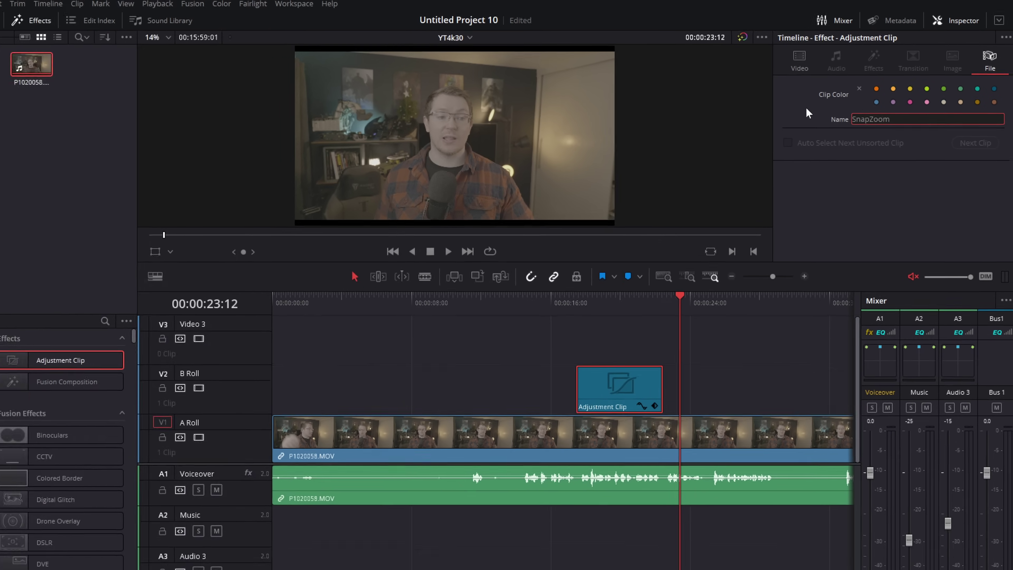
{"action": "key", "text": "Return"}
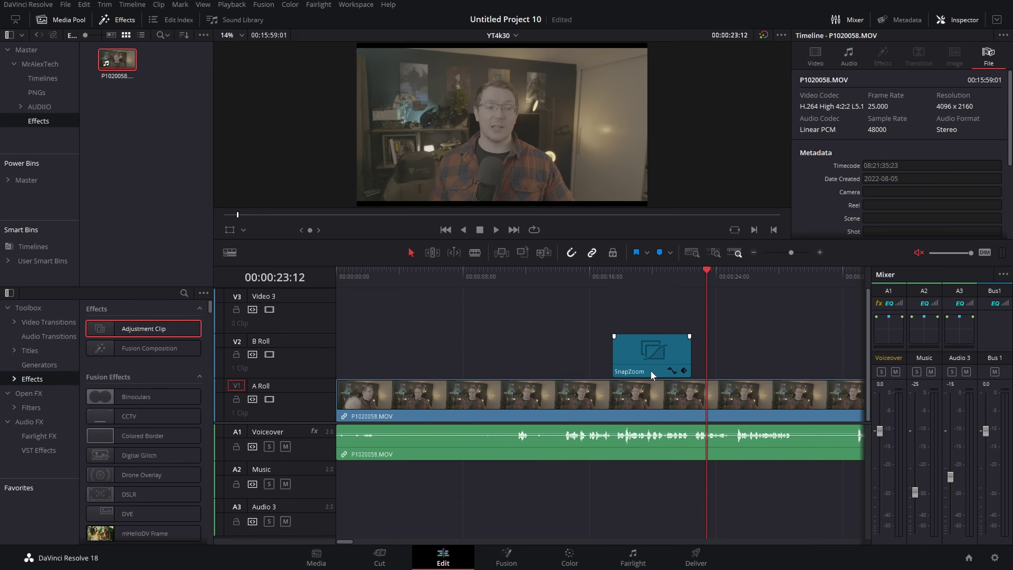
{"action": "left_click_drag", "start_coordinate": [646, 358], "coordinate": [143, 126]}
- Remove SnapZoom from the timeline, test the saved copy on V2, then delete it
{"action": "left_click", "coordinate": [648, 351]}
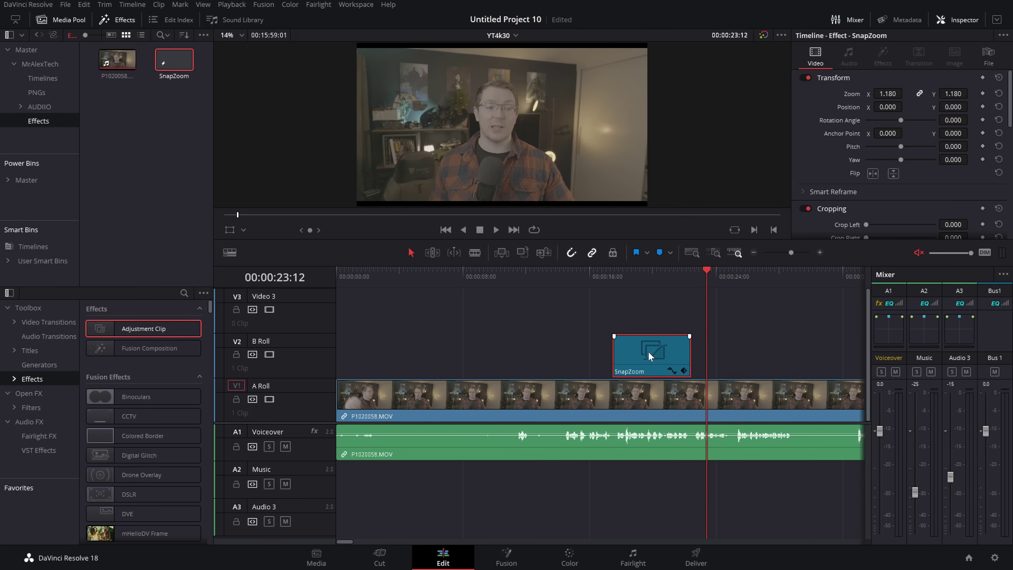
{"action": "key", "text": "Delete"}
{"action": "left_click", "coordinate": [158, 162]}
{"action": "left_click_drag", "start_coordinate": [170, 72], "coordinate": [568, 355]}
{"action": "left_click", "coordinate": [563, 275]}
{"action": "key", "text": "space"}
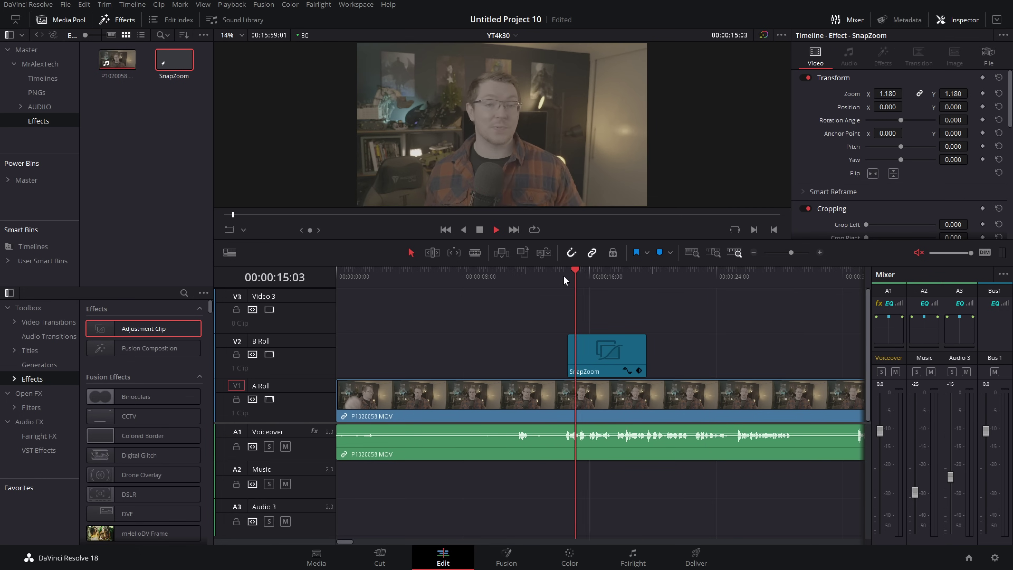
{"action": "key", "text": "Delete"}
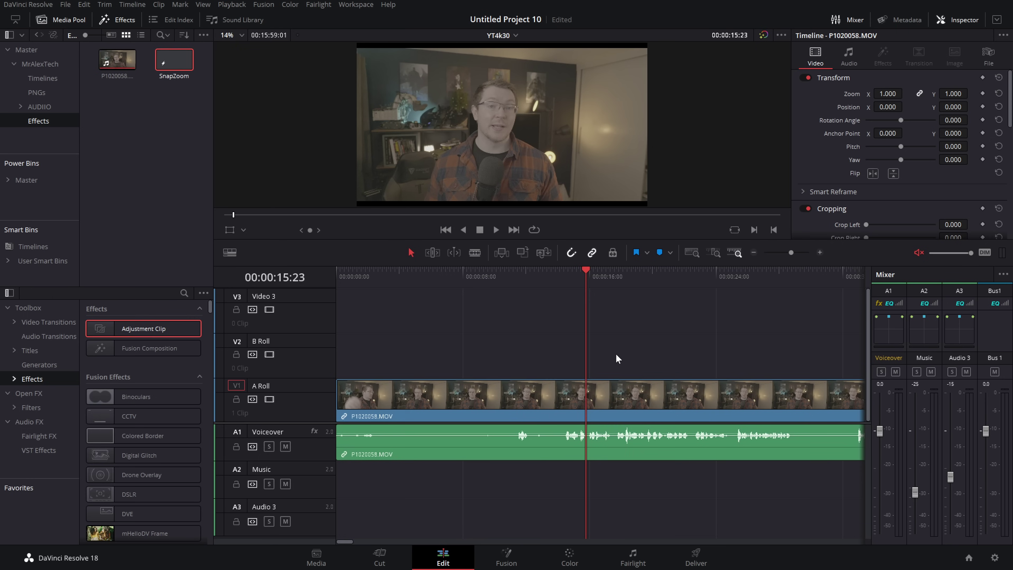
- Add a new adjustment clip to V2 and apply the MagicZoomV2 effect to it
{"action": "left_click_drag", "start_coordinate": [200, 340], "coordinate": [647, 363]}
{"action": "key", "text": "ctrl+f"}
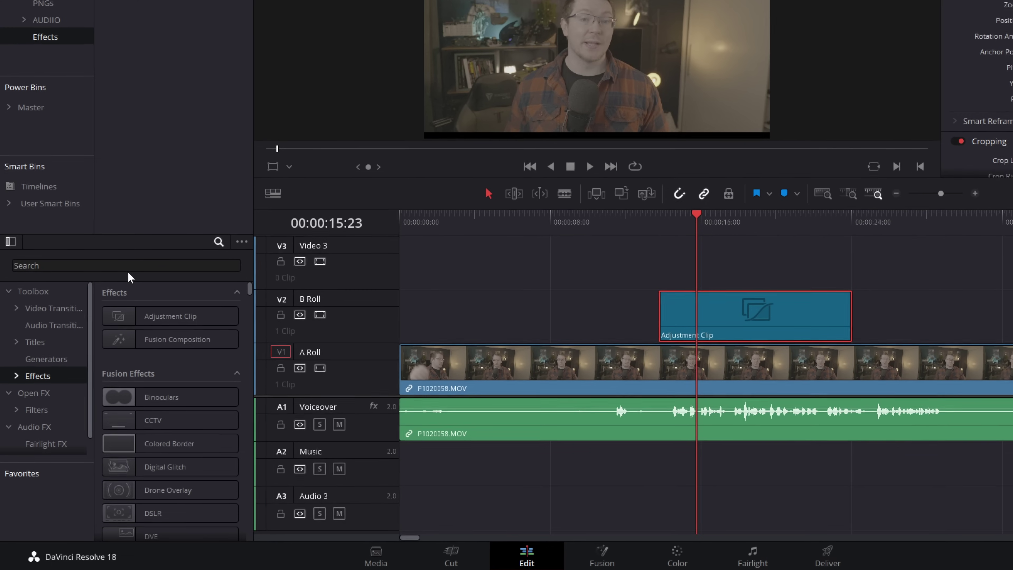
{"action": "left_click", "coordinate": [110, 315]}
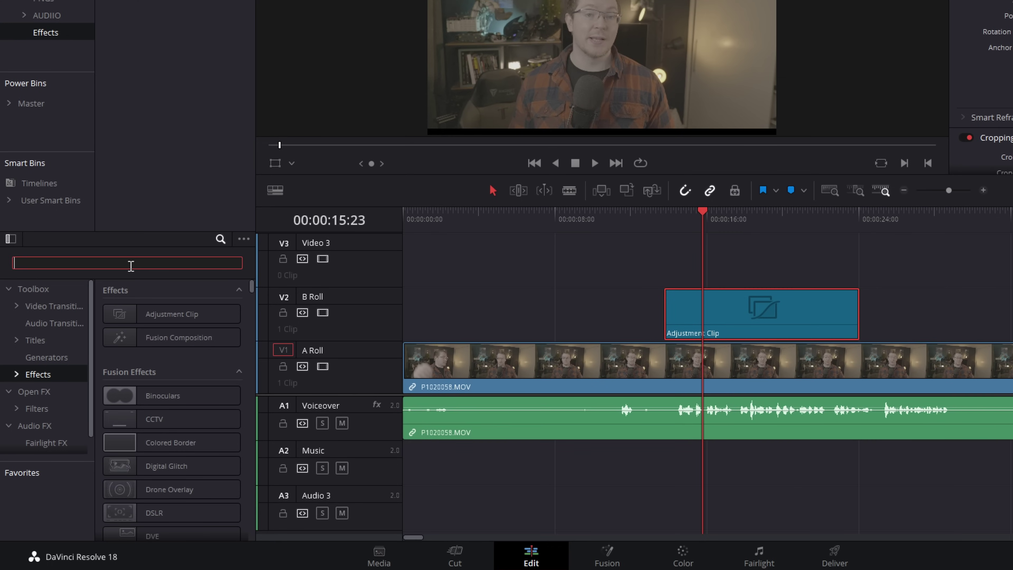
{"action": "type", "text": "magi"}
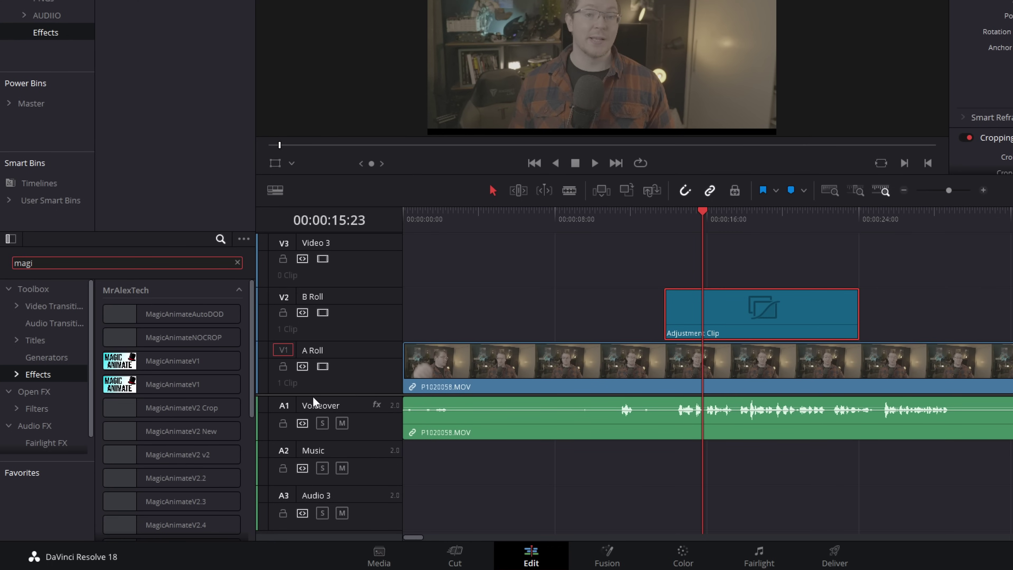
{"action": "scroll", "coordinate": [198, 411], "scroll_direction": "down", "scroll_amount": 5}
{"action": "left_click", "coordinate": [131, 470]}
{"action": "left_click_drag", "start_coordinate": [131, 471], "coordinate": [755, 319]}
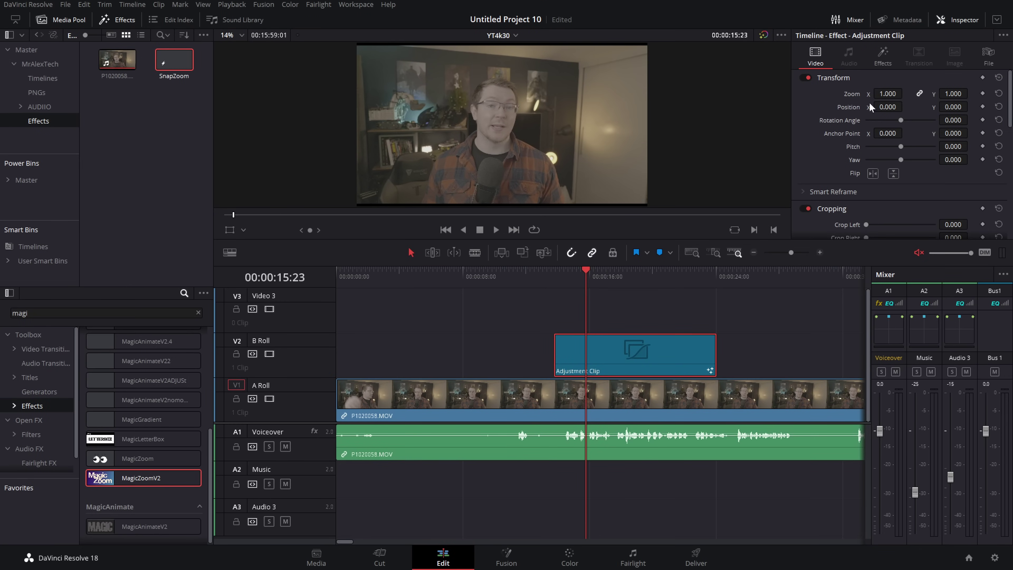
- Set MagicZoomV2's Zoom Type to Mirror and Zoom Scale to 0.2
{"action": "left_click", "coordinate": [887, 56]}
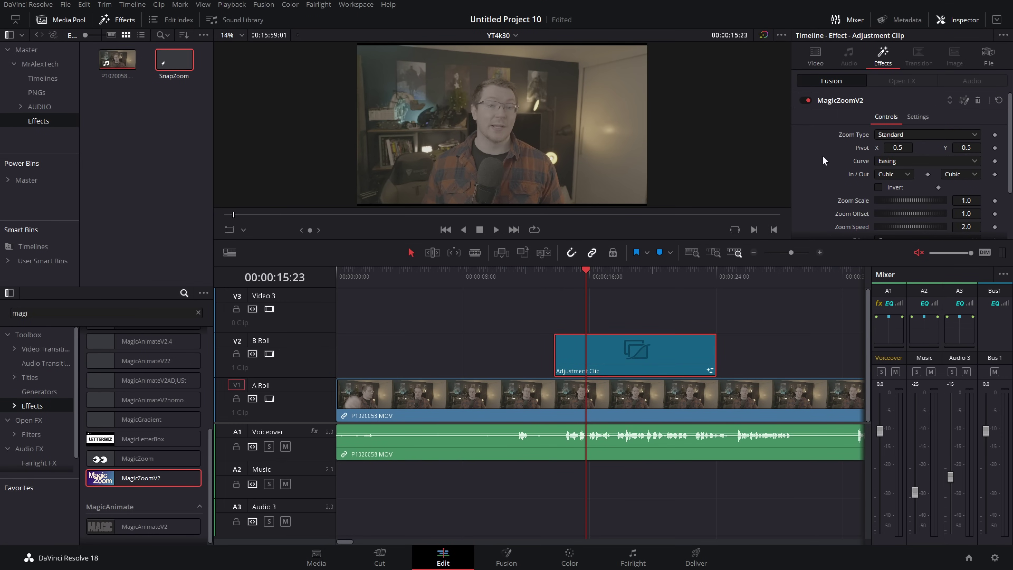
{"action": "left_click", "coordinate": [903, 136]}
{"action": "left_click", "coordinate": [893, 174]}
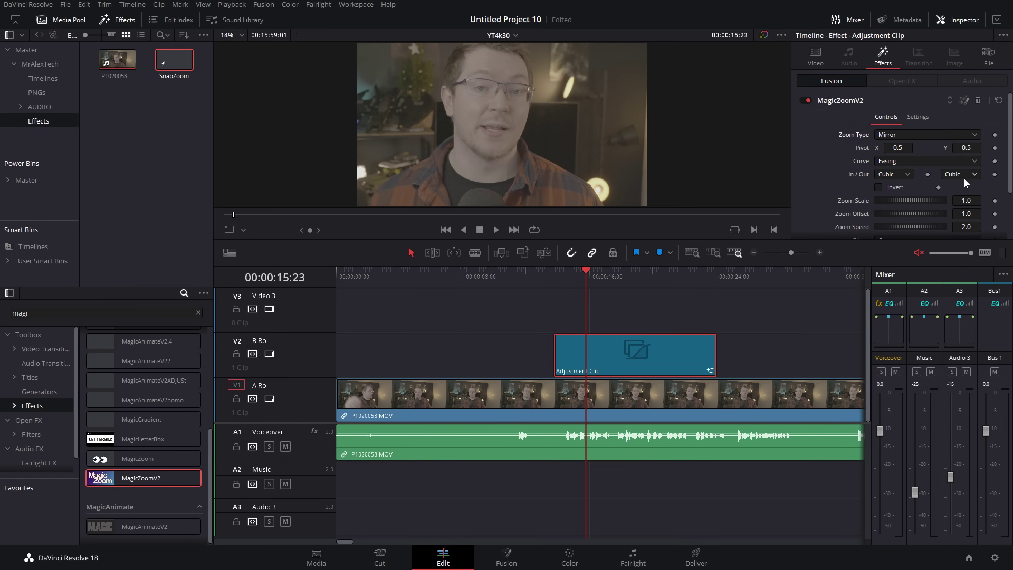
{"action": "left_click", "coordinate": [961, 201]}
{"action": "type", "text": "0.2"}
{"action": "key", "text": "Tab"}
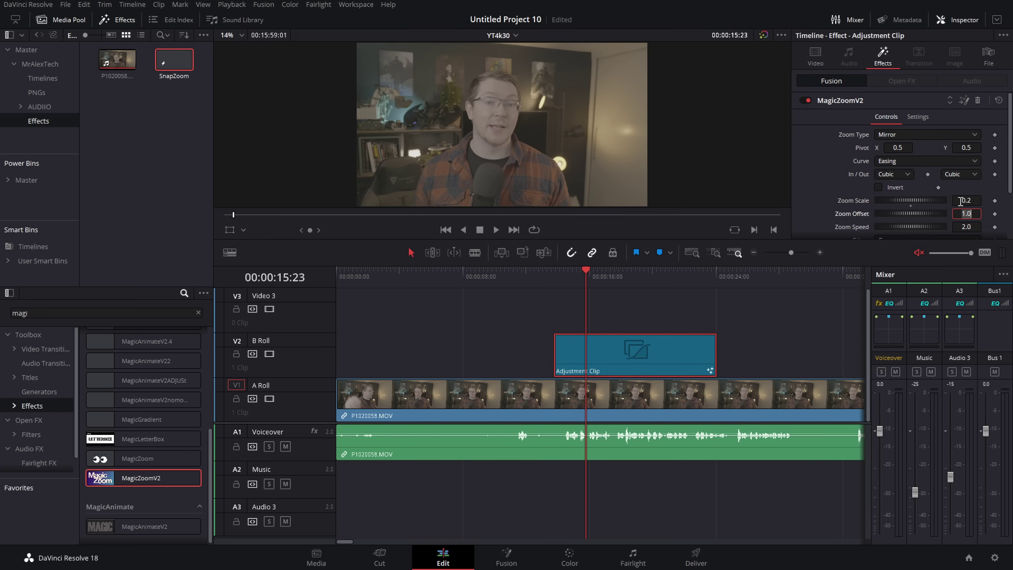
- Rename the clip Magiczoom, save it into the Effects bin, and delete it from the timeline
{"action": "left_click", "coordinate": [988, 56]}
{"action": "left_click", "coordinate": [893, 109]}
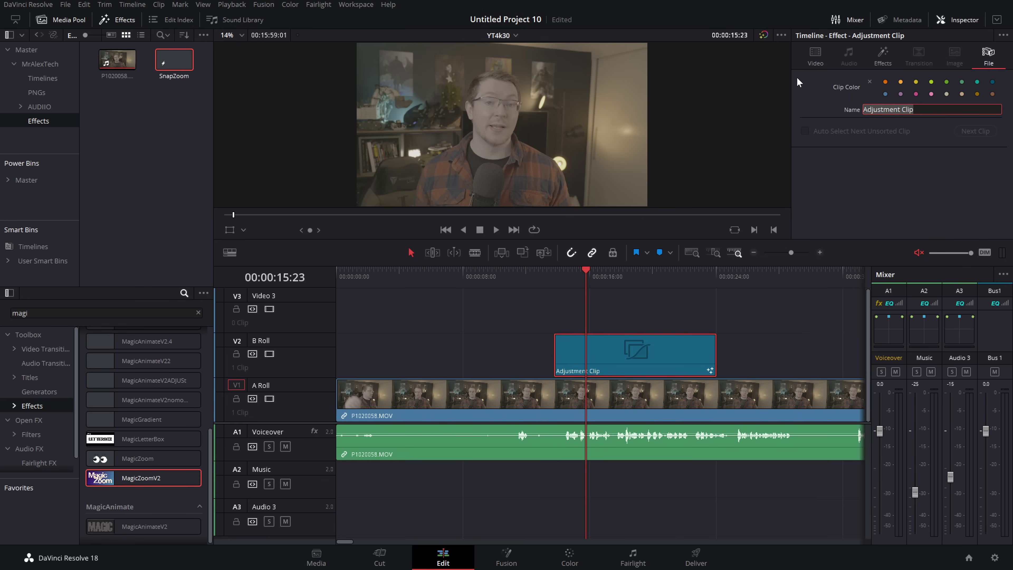
{"action": "type", "text": "Magix"}
{"action": "key", "text": "BackSpace"}
{"action": "type", "text": "czoom"}
{"action": "key", "text": "Return"}
{"action": "left_click_drag", "start_coordinate": [634, 353], "coordinate": [140, 141]}
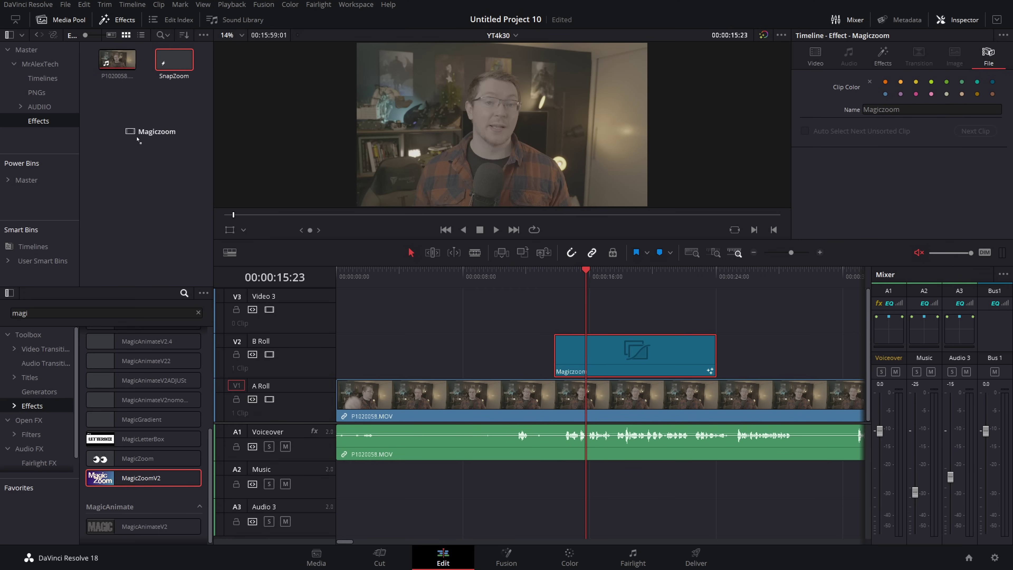
{"action": "key", "text": "Delete"}
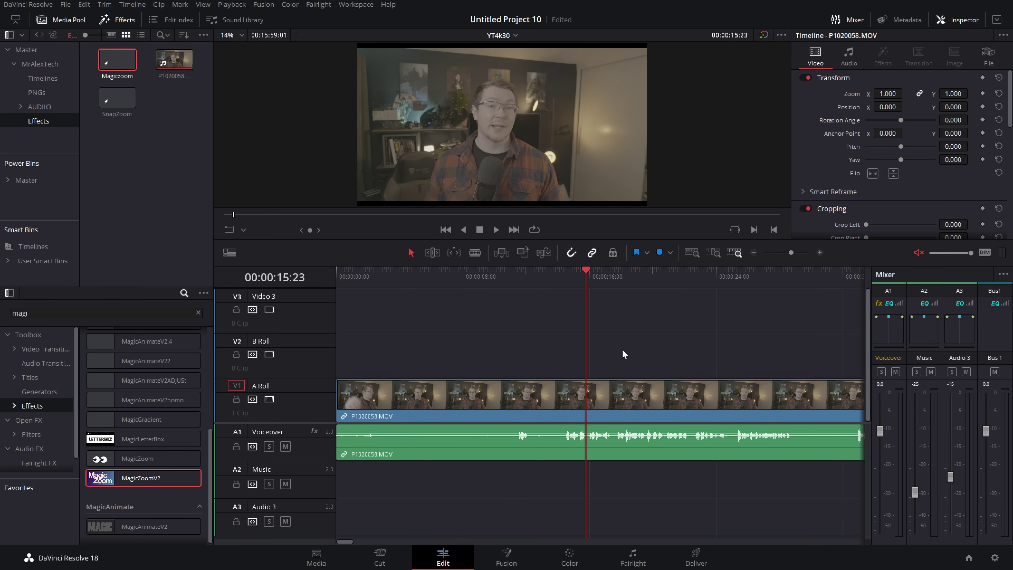
- Add a Jitter title to V2 reading MRALEXTECH in Miltown font at size 0.1614
{"action": "left_click", "coordinate": [198, 312]}
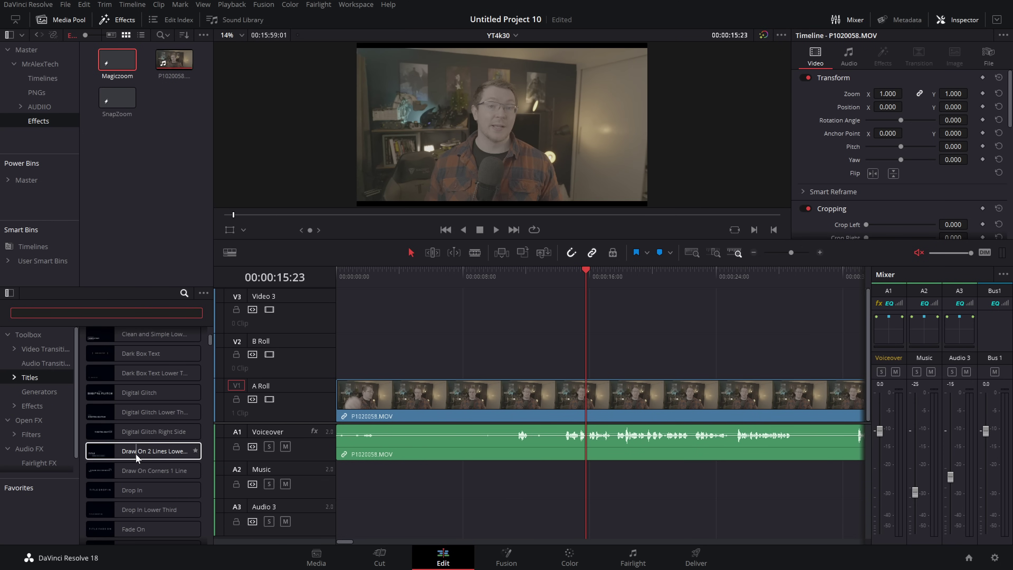
{"action": "scroll", "coordinate": [135, 454], "scroll_direction": "down", "scroll_amount": 10}
{"action": "left_click_drag", "start_coordinate": [135, 453], "coordinate": [582, 351]}
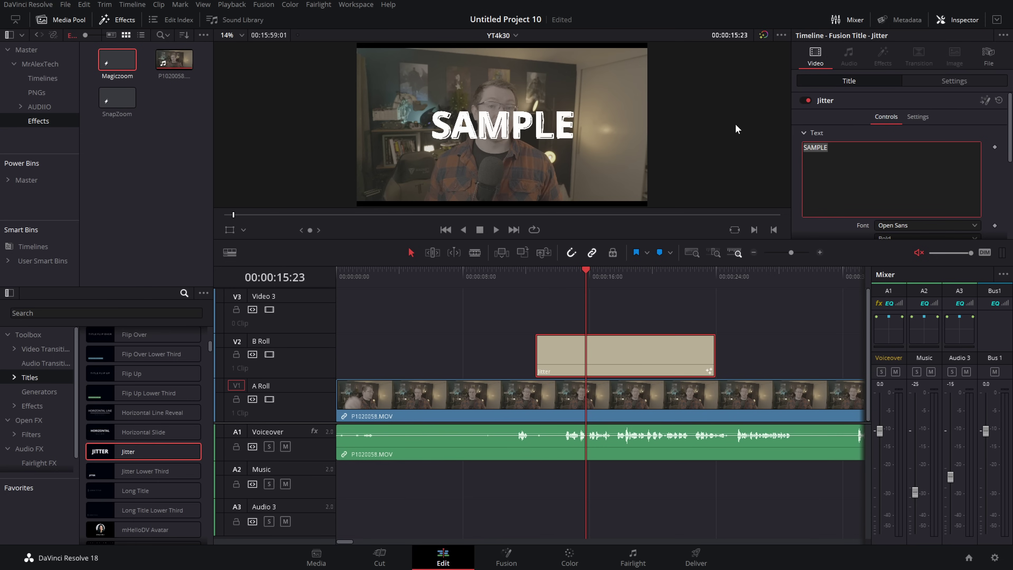
{"action": "type", "text": "MRALEXTECH"}
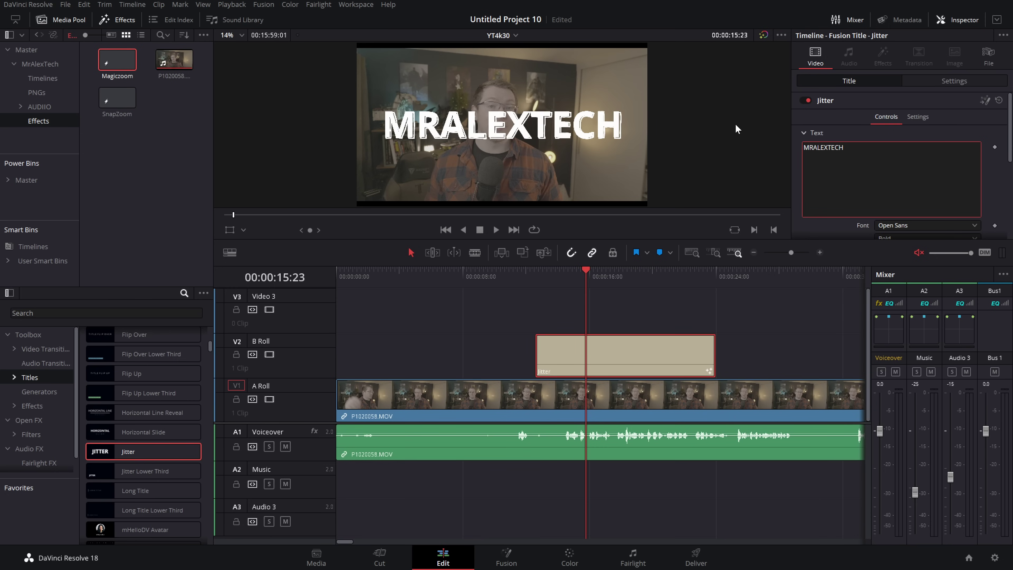
{"action": "scroll", "coordinate": [807, 172], "scroll_direction": "down", "scroll_amount": 2}
{"action": "left_click", "coordinate": [917, 161]}
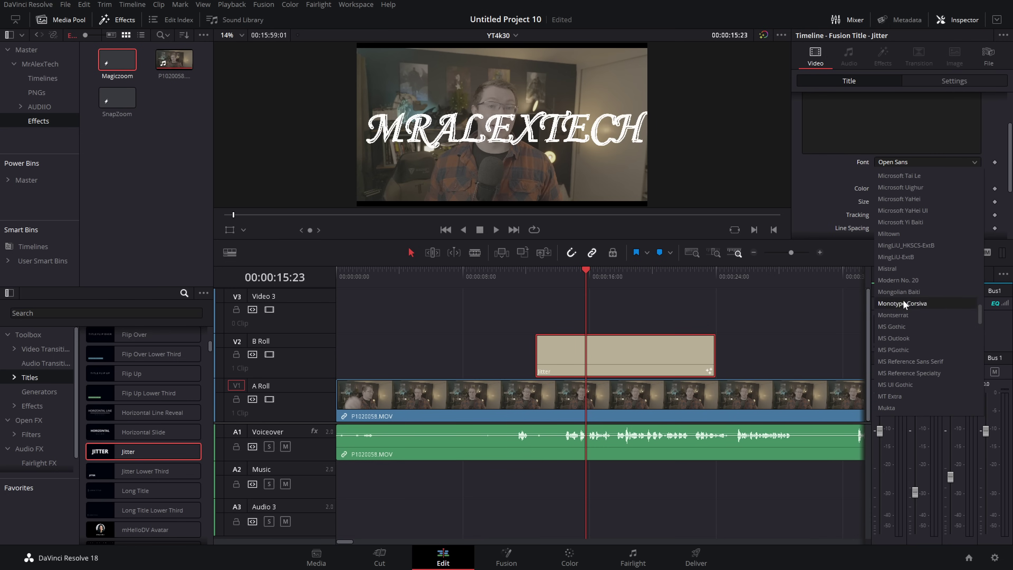
{"action": "left_click", "coordinate": [901, 234]}
{"action": "left_click_drag", "start_coordinate": [905, 201], "coordinate": [899, 199]}
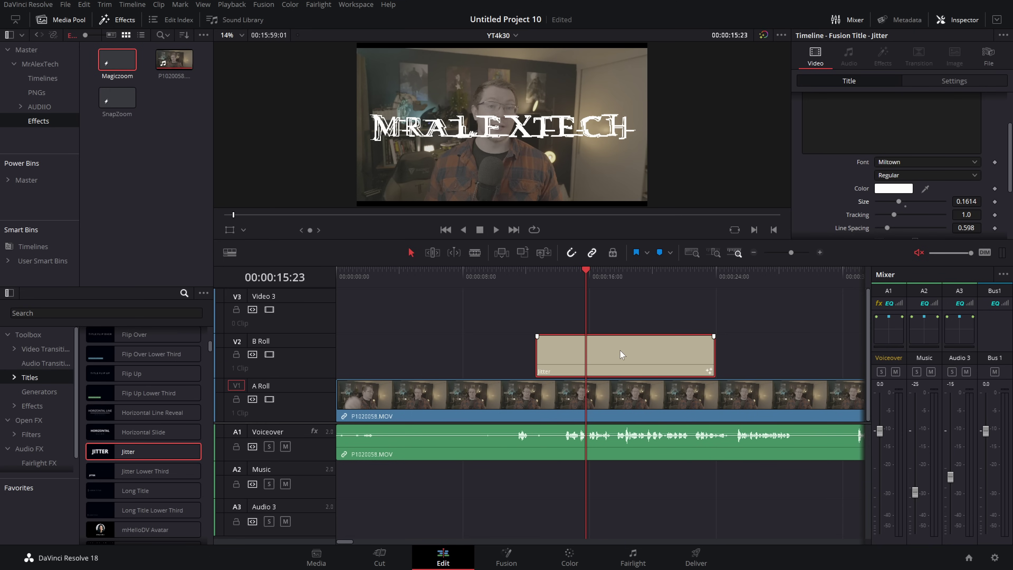
- Rename the title JitterAlex, save it into the Effects bin, and delete it from the timeline
{"action": "left_click", "coordinate": [995, 60]}
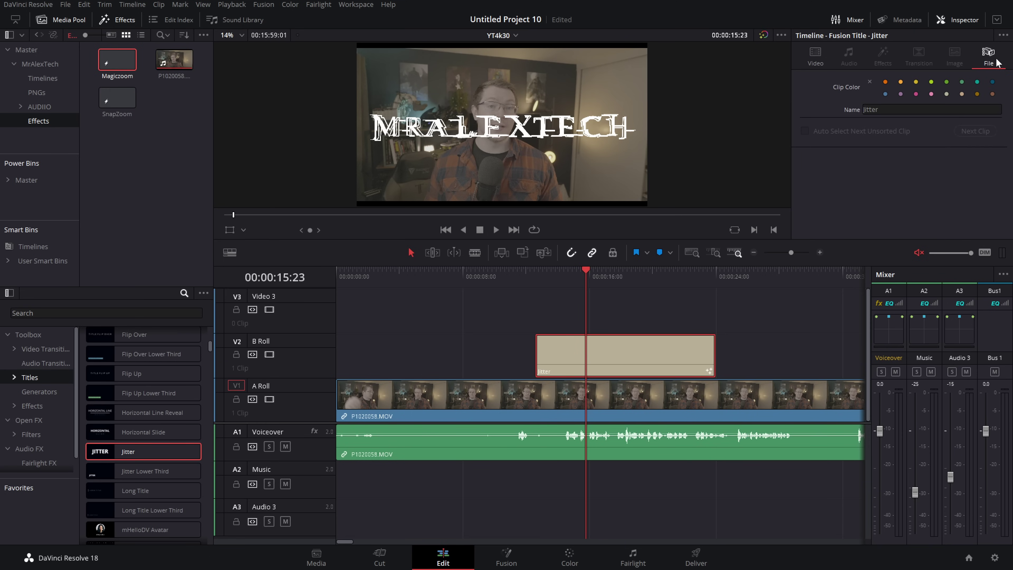
{"action": "left_click", "coordinate": [894, 108]}
{"action": "type", "text": "Alex"}
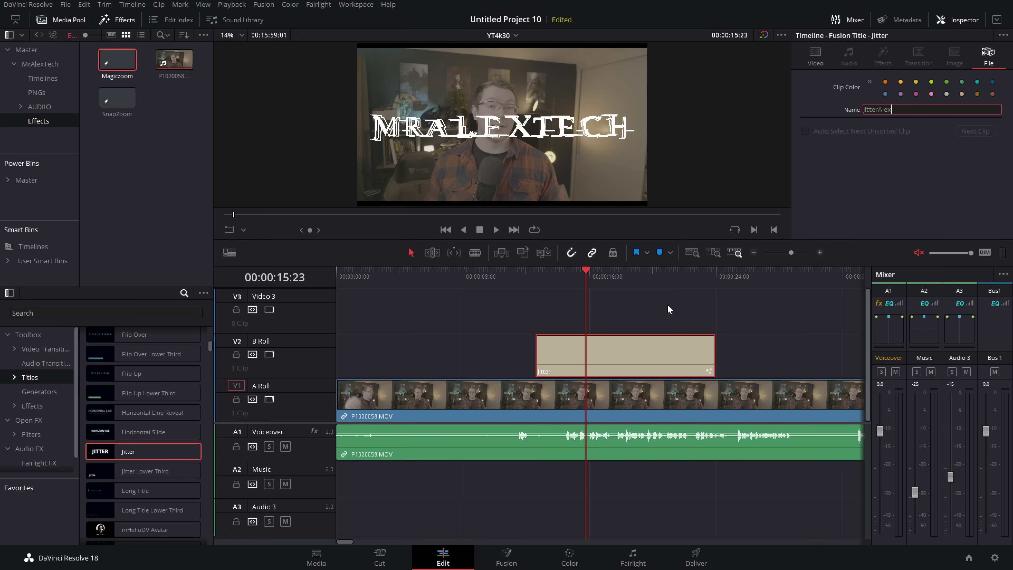
{"action": "key", "text": "Return"}
{"action": "left_click_drag", "start_coordinate": [617, 353], "coordinate": [149, 164]}
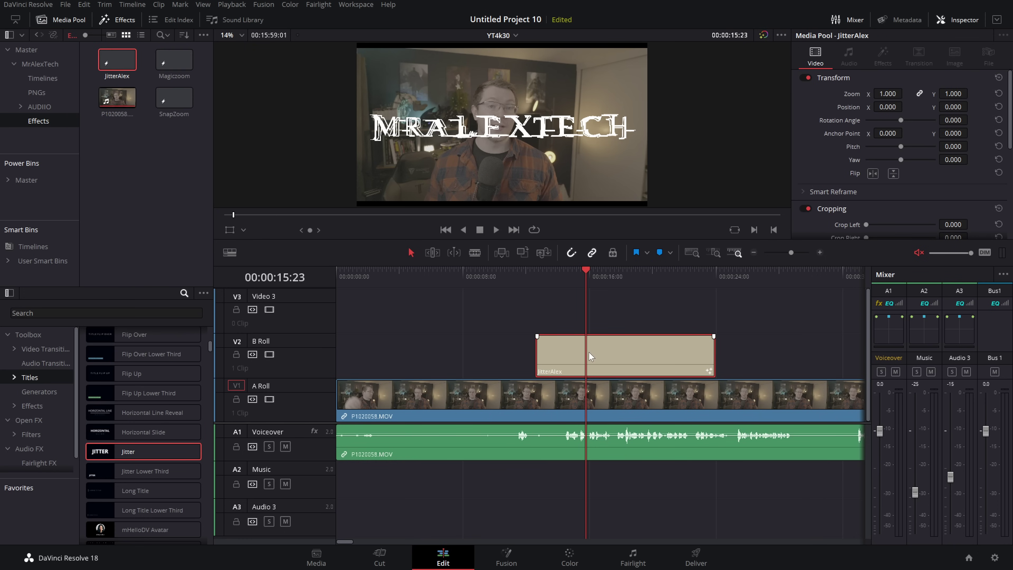
{"action": "key", "text": "Delete"}
- Test the saved JitterAlex title on V2 with playback, then delete it
{"action": "left_click", "coordinate": [107, 199]}
{"action": "left_click_drag", "start_coordinate": [117, 61], "coordinate": [581, 369]}
{"action": "key", "text": "space"}
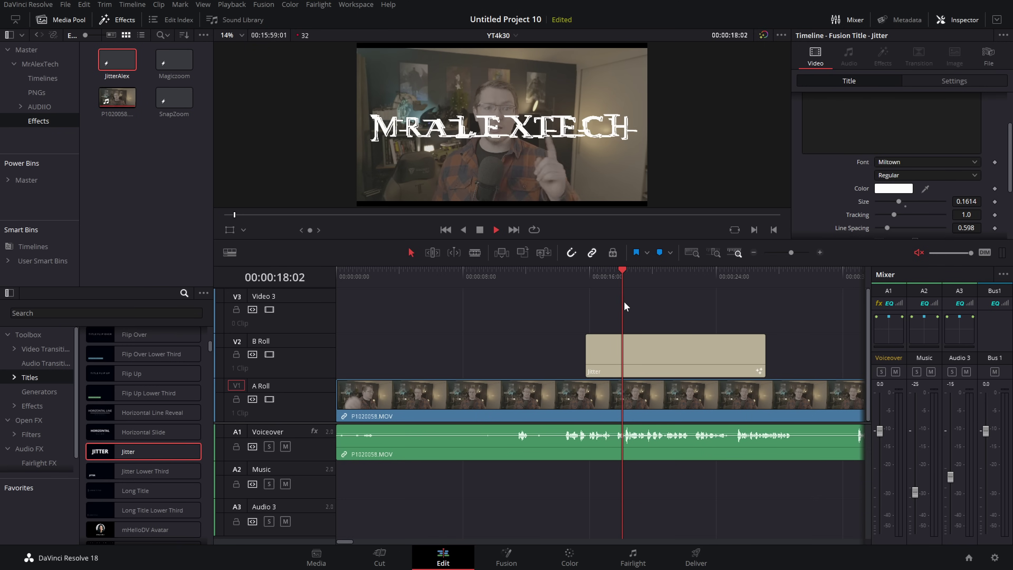
{"action": "left_click", "coordinate": [663, 365]}
{"action": "key", "text": "Delete"}
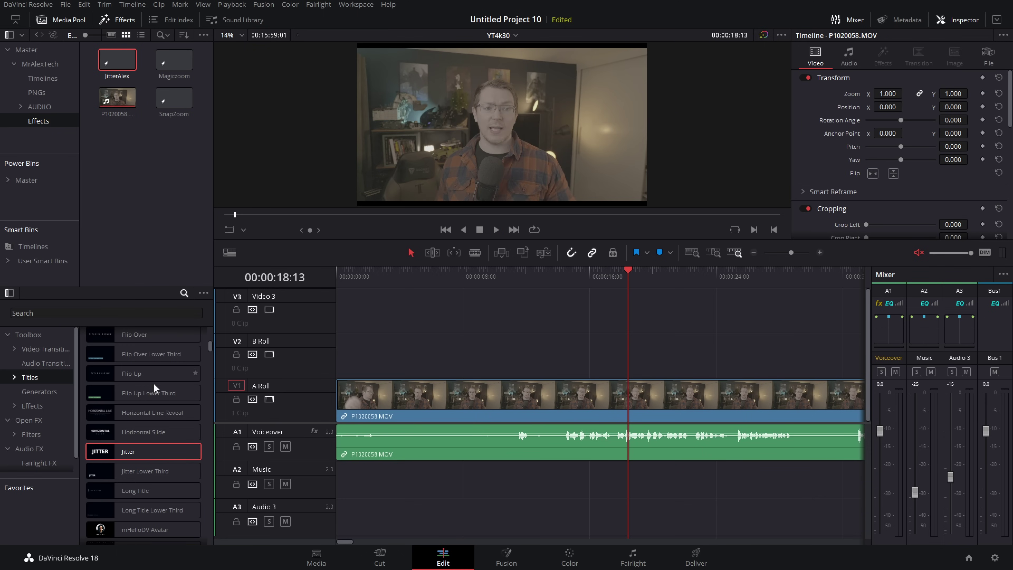
- Add a Solid Color generator to V2, extend it past the playhead, and colour it orange
{"action": "left_click", "coordinate": [39, 391]}
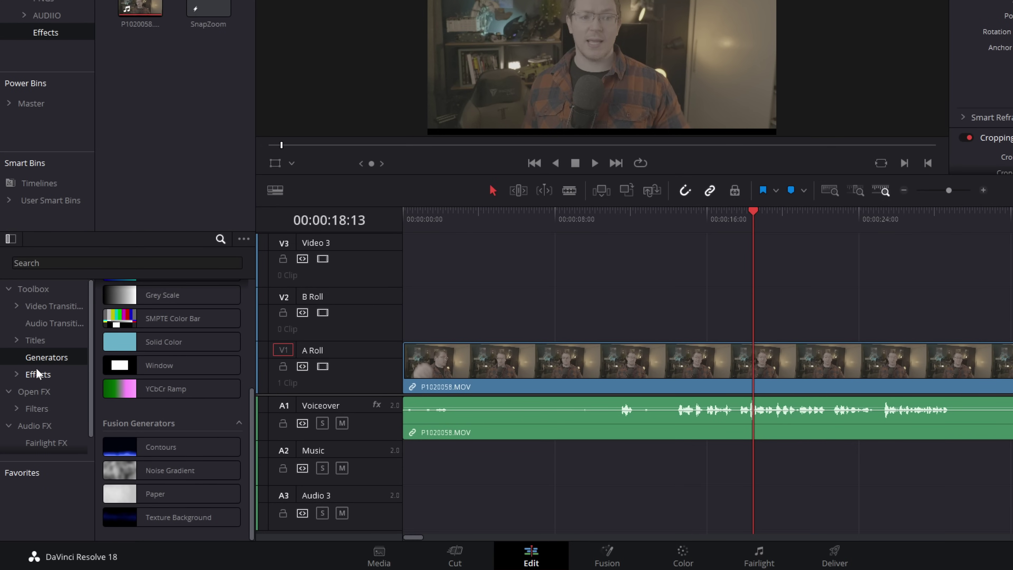
{"action": "left_click_drag", "start_coordinate": [142, 342], "coordinate": [664, 309]}
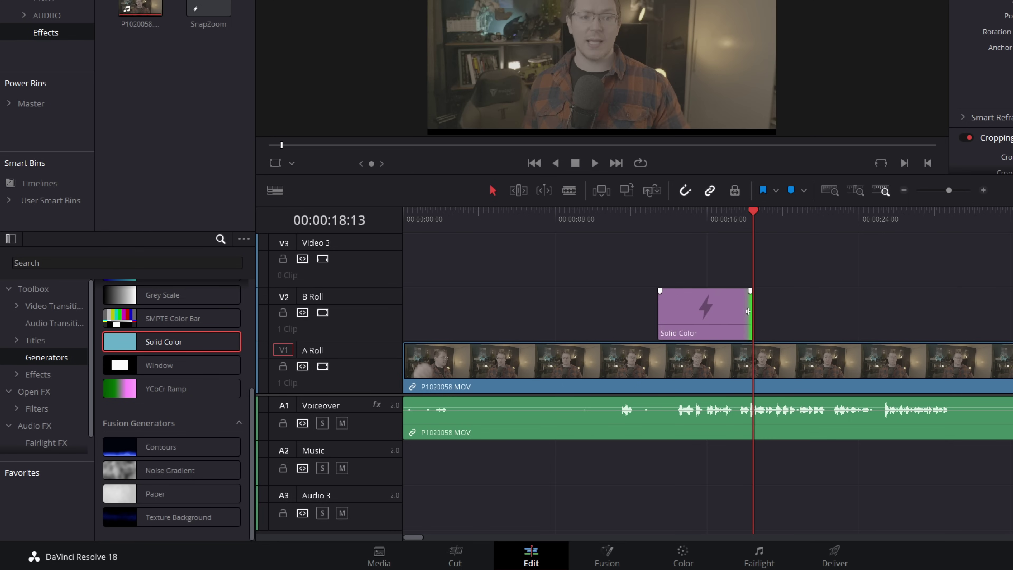
{"action": "left_click_drag", "start_coordinate": [749, 315], "coordinate": [885, 315]}
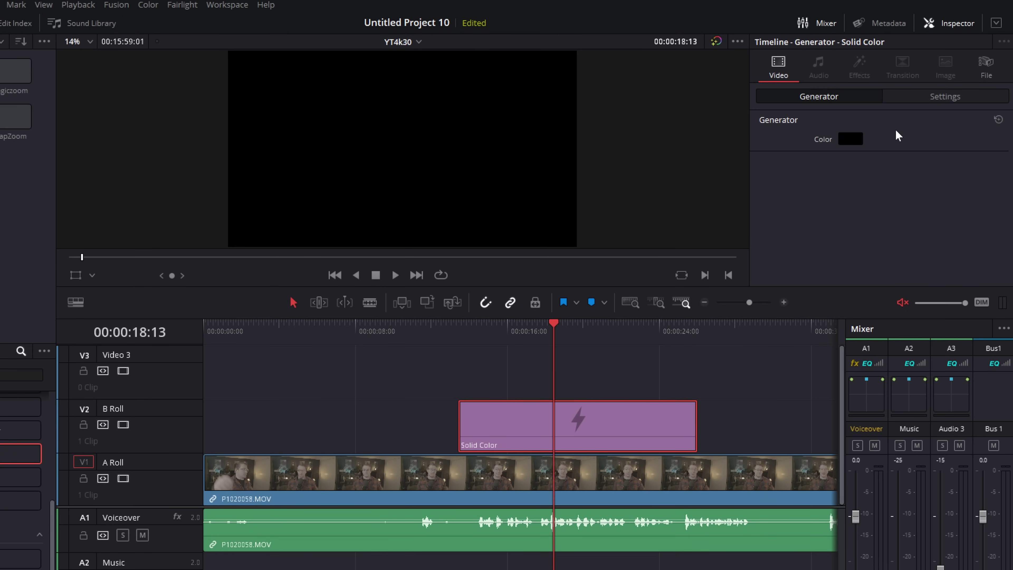
{"action": "left_click", "coordinate": [850, 139]}
{"action": "left_click_drag", "start_coordinate": [501, 241], "coordinate": [517, 218]}
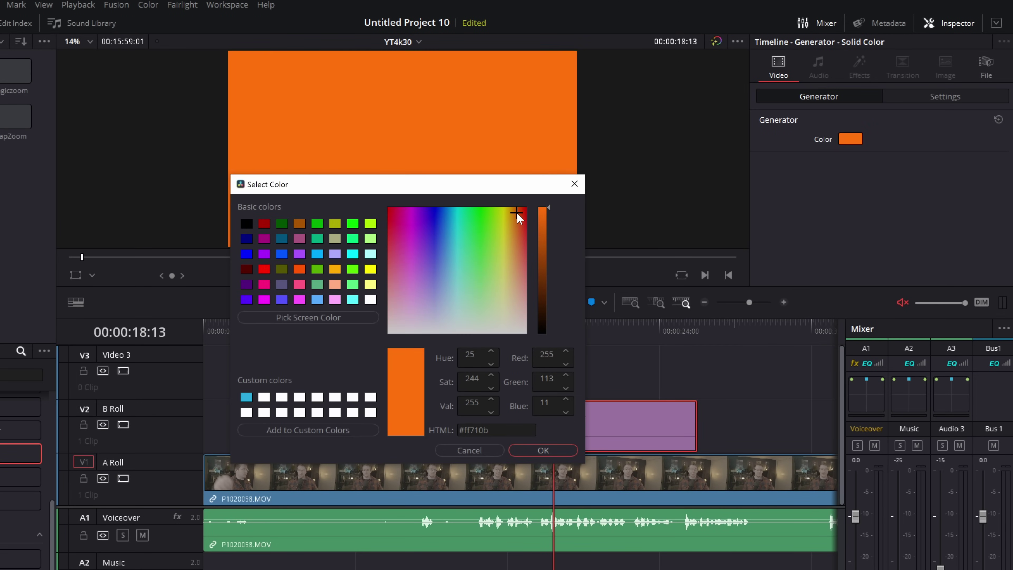
{"action": "left_click", "coordinate": [543, 451]}
- Rename the clip 'Orange', save it into the Effects bin, and clear it from track V2
{"action": "left_click", "coordinate": [986, 66]}
{"action": "left_click", "coordinate": [893, 131]}
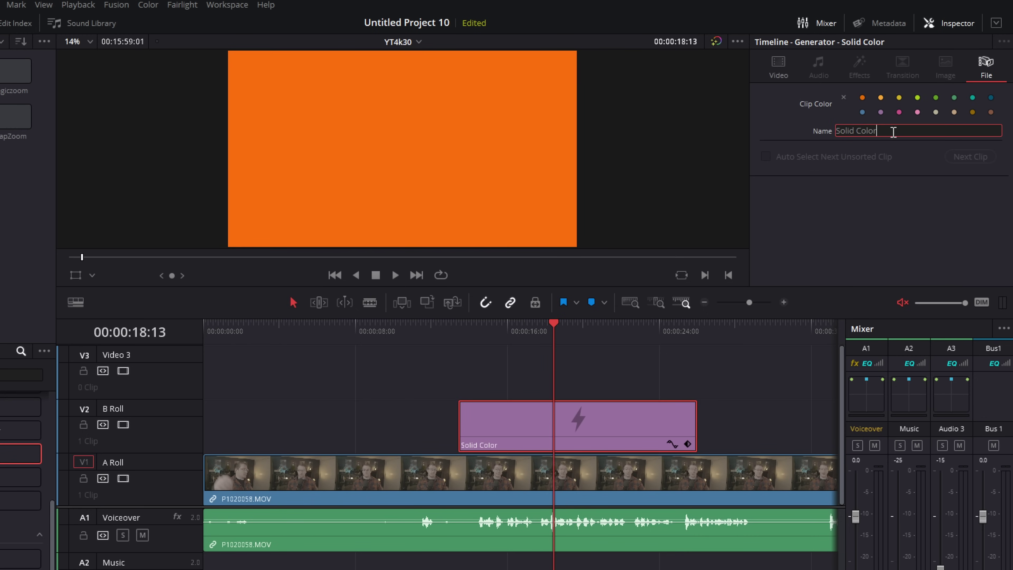
{"action": "key", "text": "ctrl+a"}
{"action": "type", "text": "Orange"}
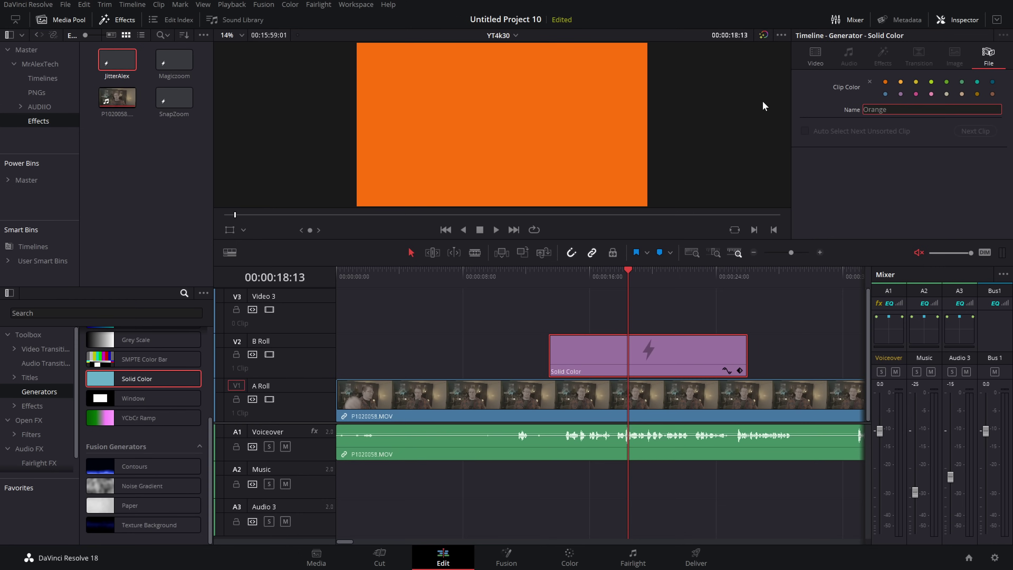
{"action": "left_click_drag", "start_coordinate": [598, 349], "coordinate": [147, 179]}
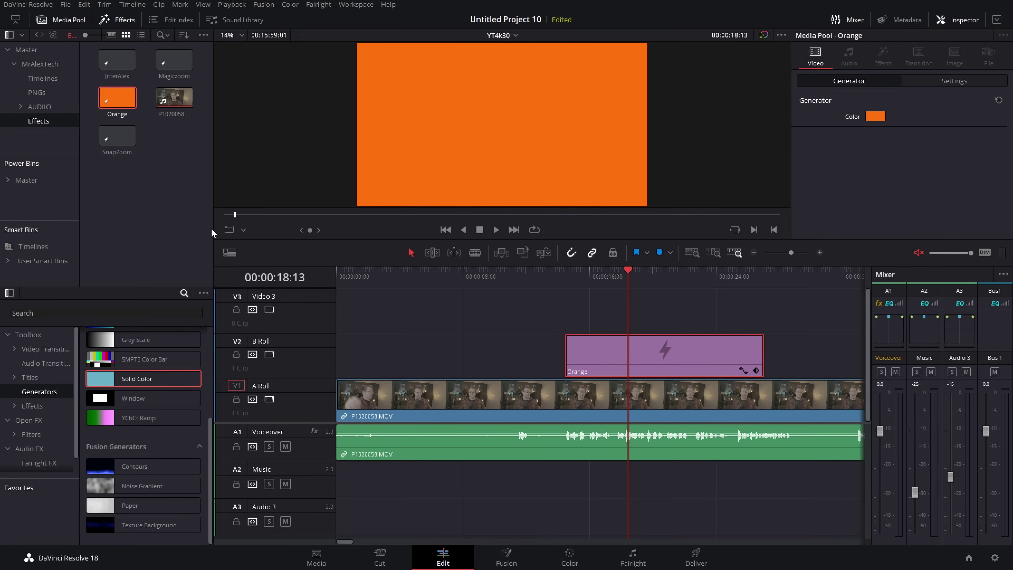
{"action": "key", "text": "Delete"}
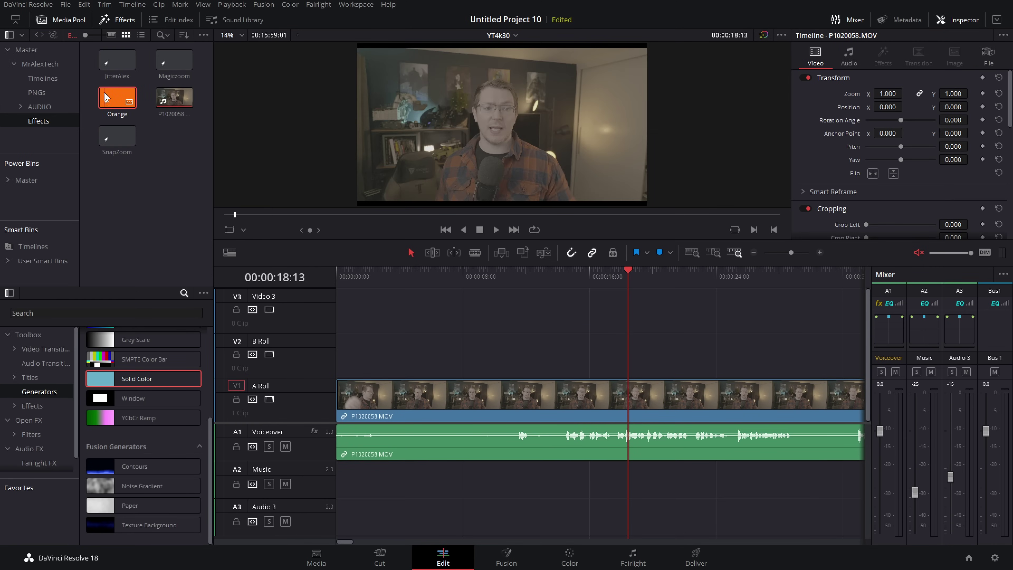
{"action": "left_click_drag", "start_coordinate": [117, 100], "coordinate": [637, 368]}
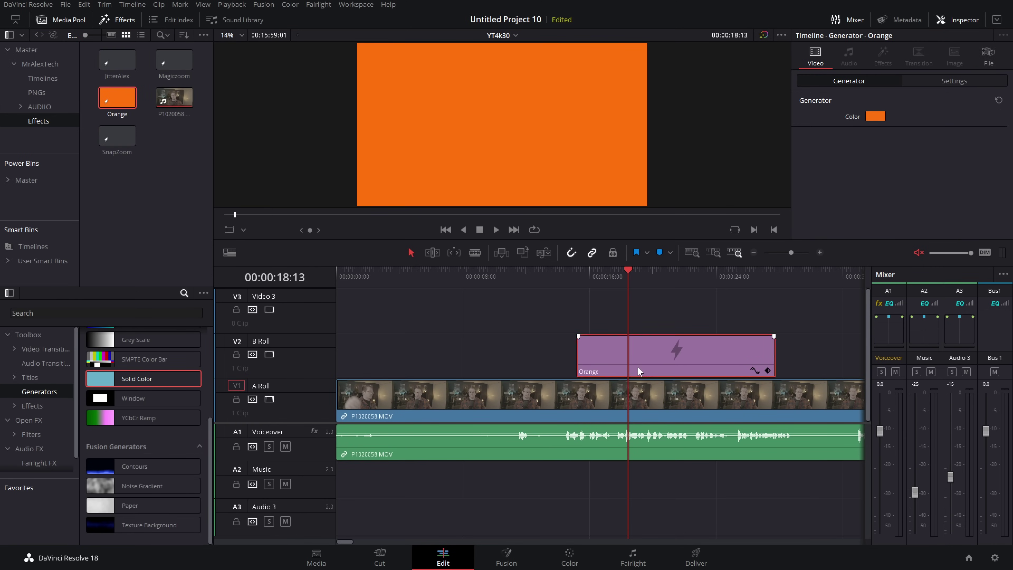
{"action": "key", "text": "Delete"}
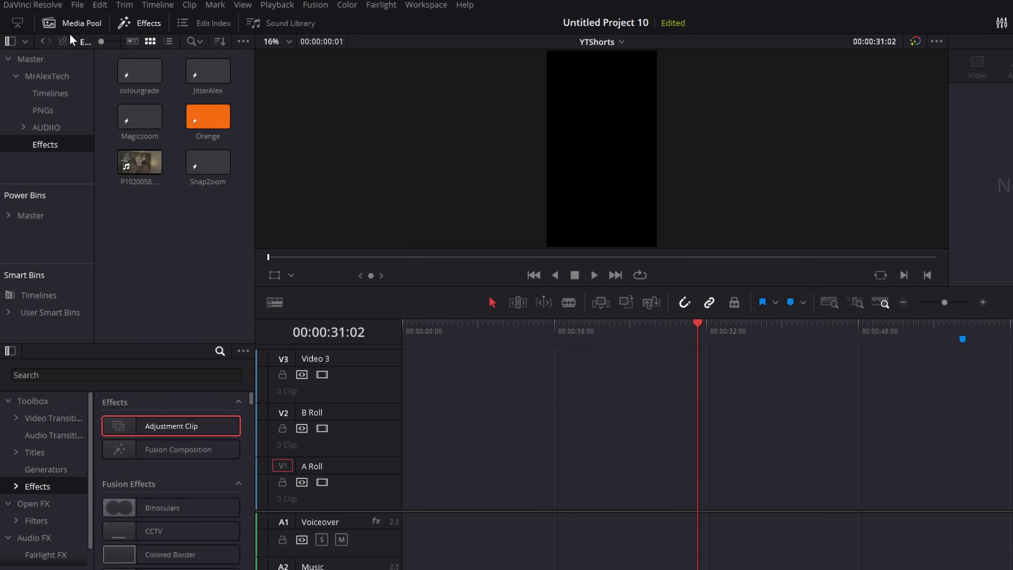
- Choose Export Bin on the MrAlexTech bin to save it to the Desktop
{"action": "left_click", "coordinate": [42, 78]}
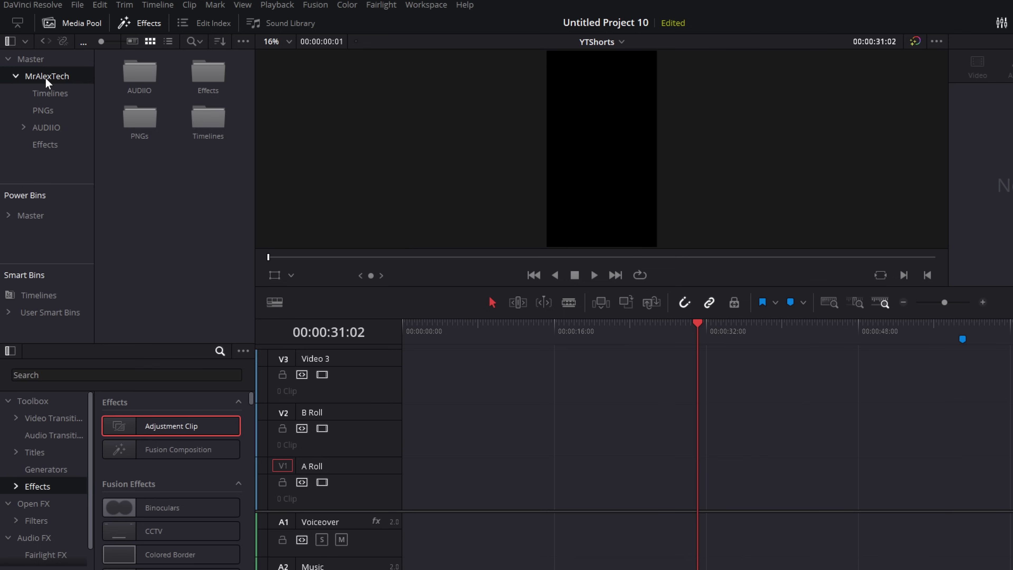
{"action": "right_click", "coordinate": [47, 82]}
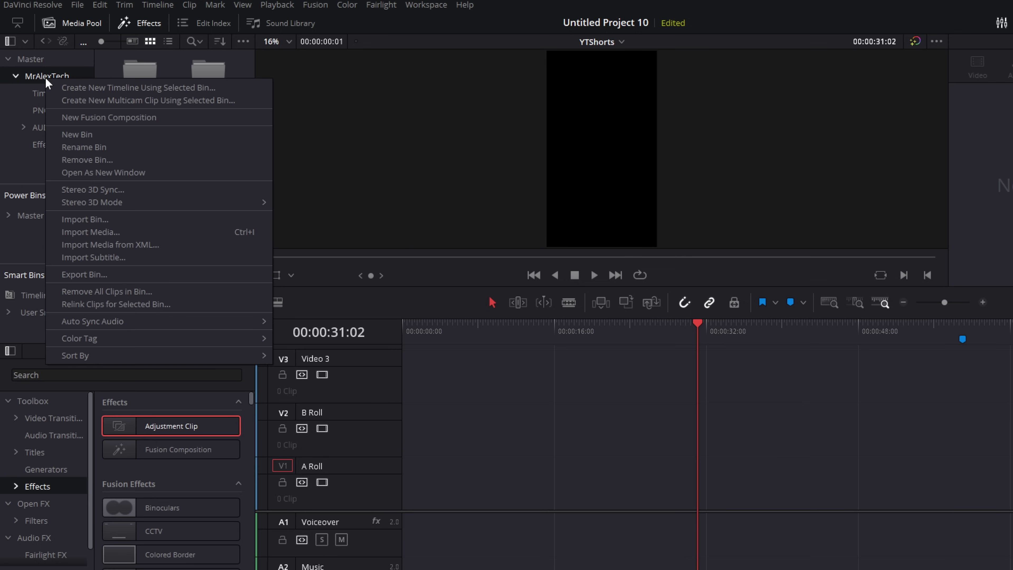
{"action": "left_click", "coordinate": [87, 277]}
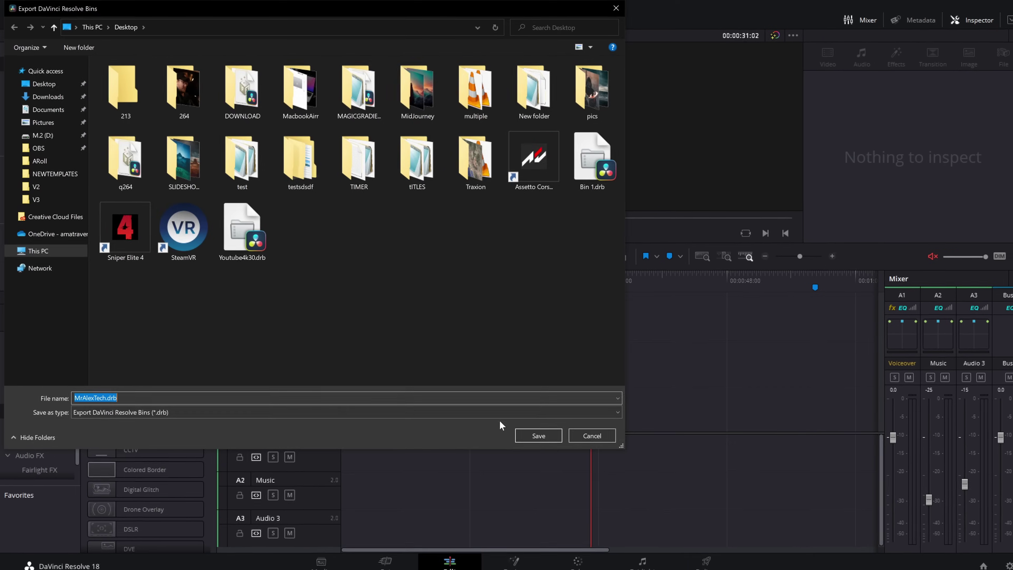
- Save the export as MrAlexTech.drb, then quit Resolve without saving the project
{"action": "left_click", "coordinate": [635, 514]}
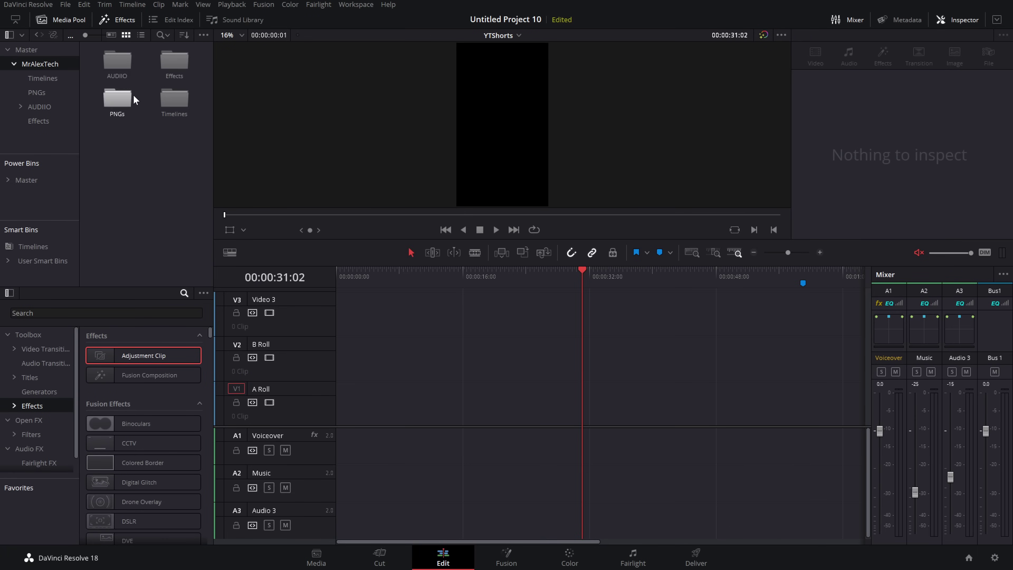
{"action": "left_click", "coordinate": [23, 9]}
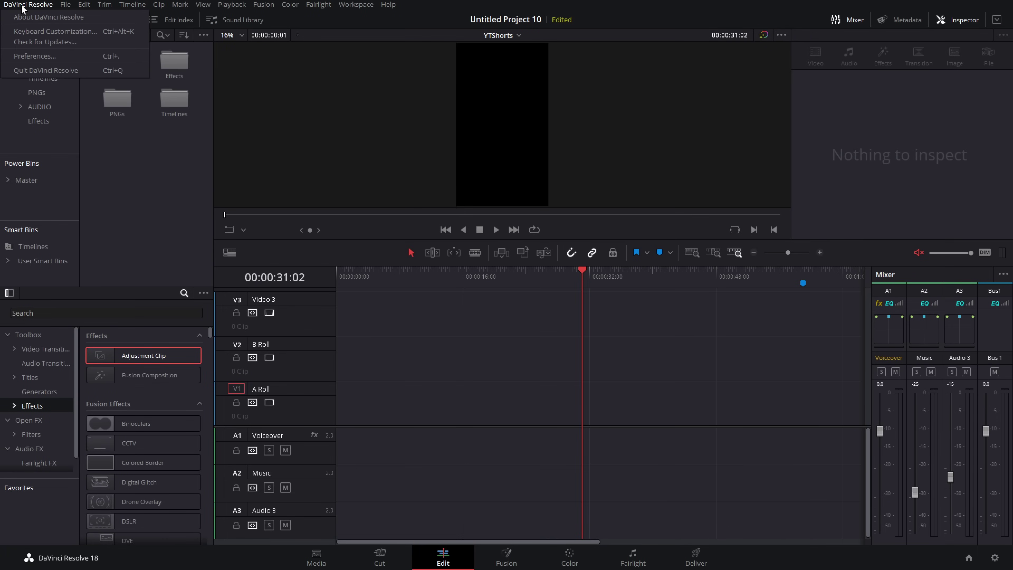
{"action": "left_click", "coordinate": [36, 72]}
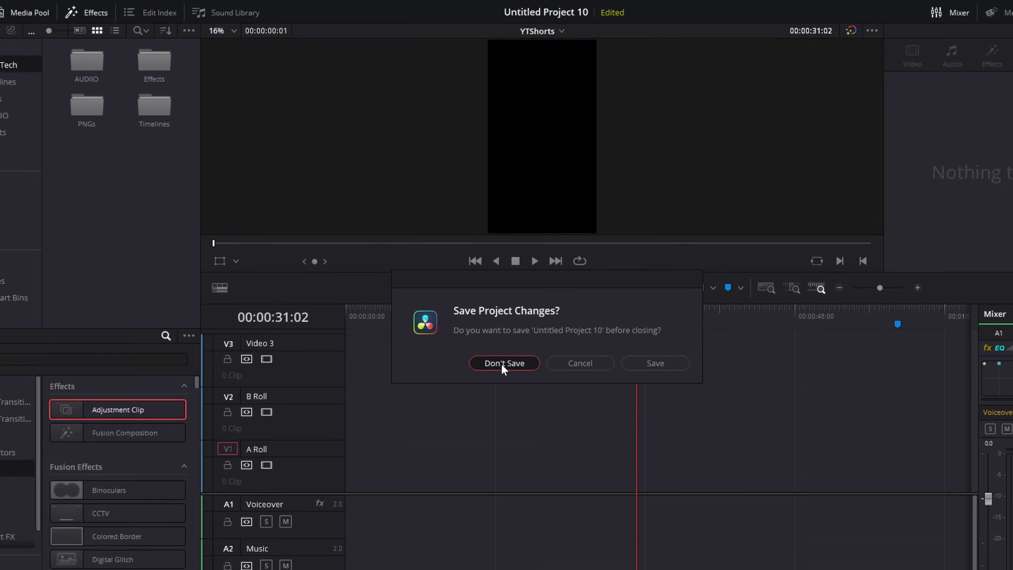
{"action": "left_click", "coordinate": [469, 316]}
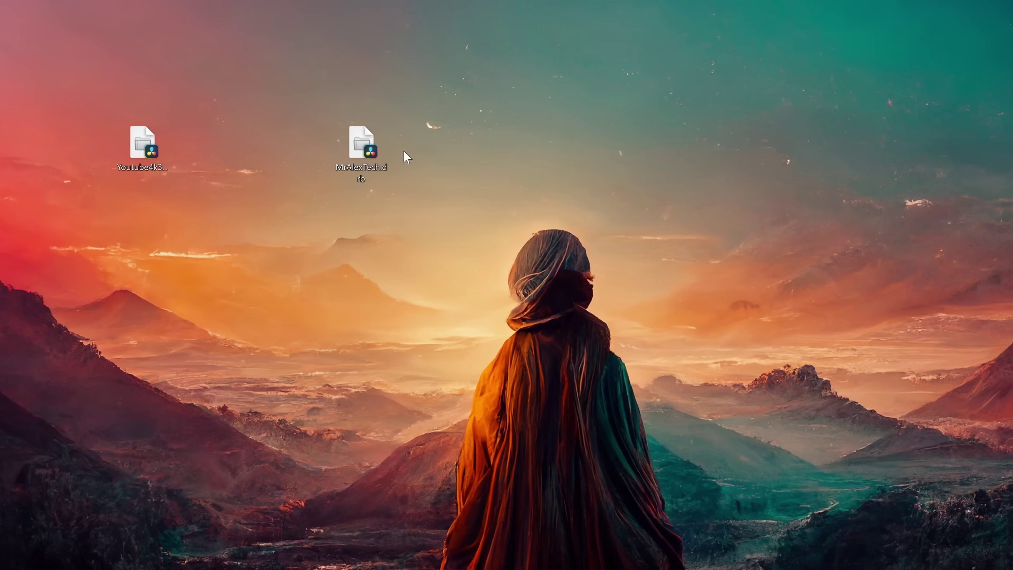
- Import MrAlexTech.drb, review its Timelines, PNGs, AUDIIO and Effects bins, and drop Orange onto Timeline 3
{"action": "double_click", "coordinate": [354, 151]}
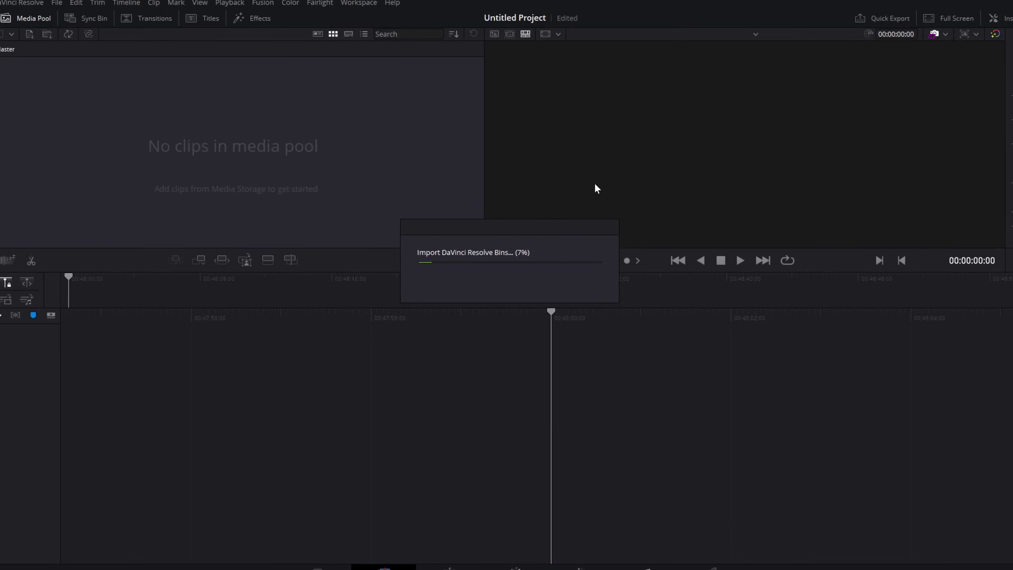
{"action": "left_click", "coordinate": [443, 555]}
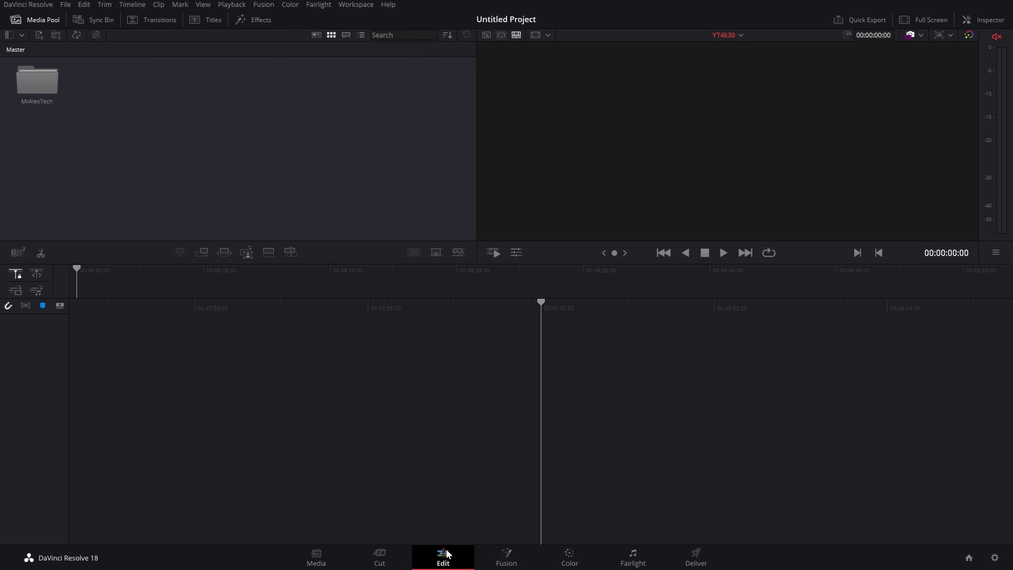
{"action": "left_click", "coordinate": [41, 78]}
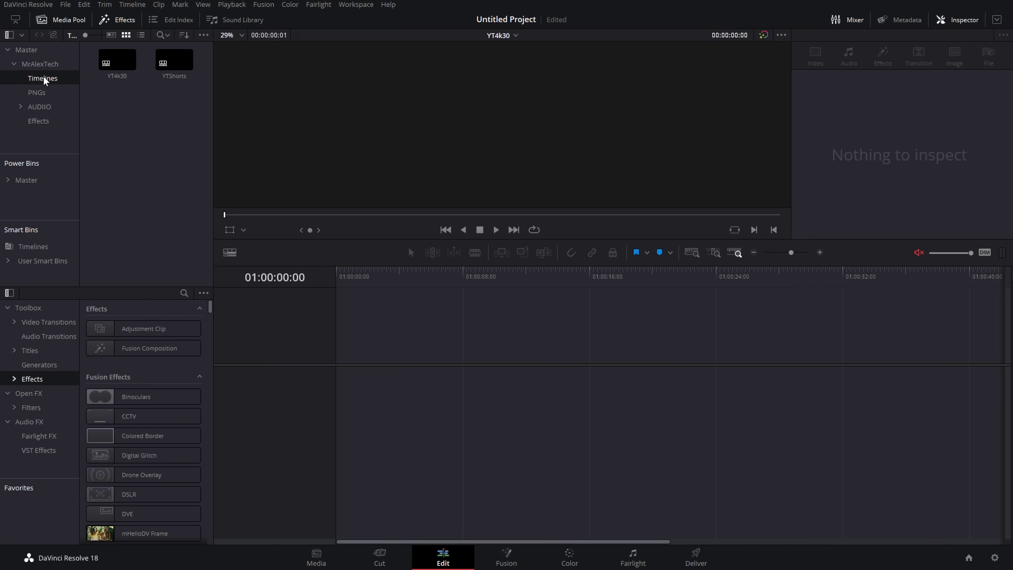
{"action": "left_click", "coordinate": [42, 98]}
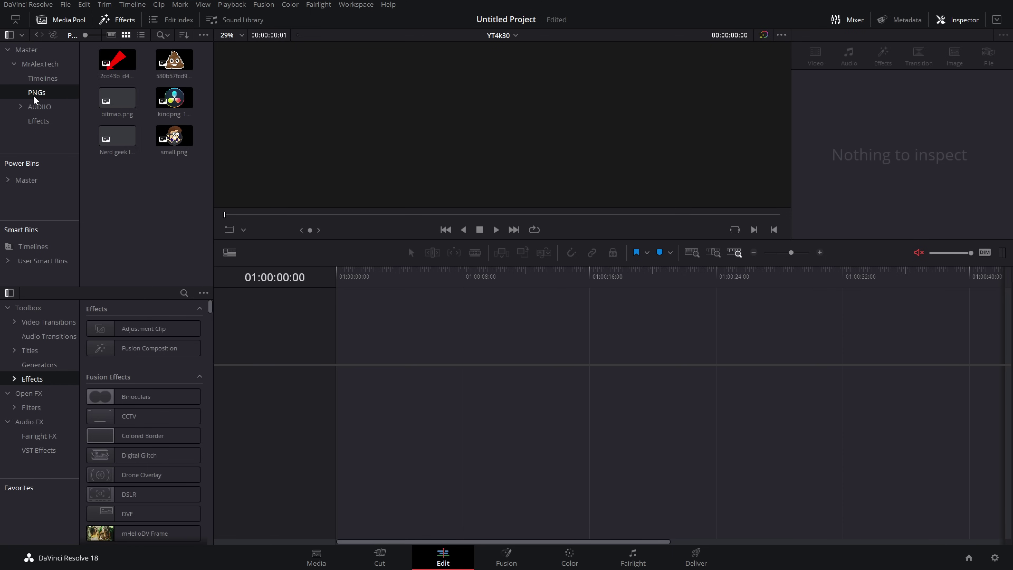
{"action": "left_click", "coordinate": [38, 109]}
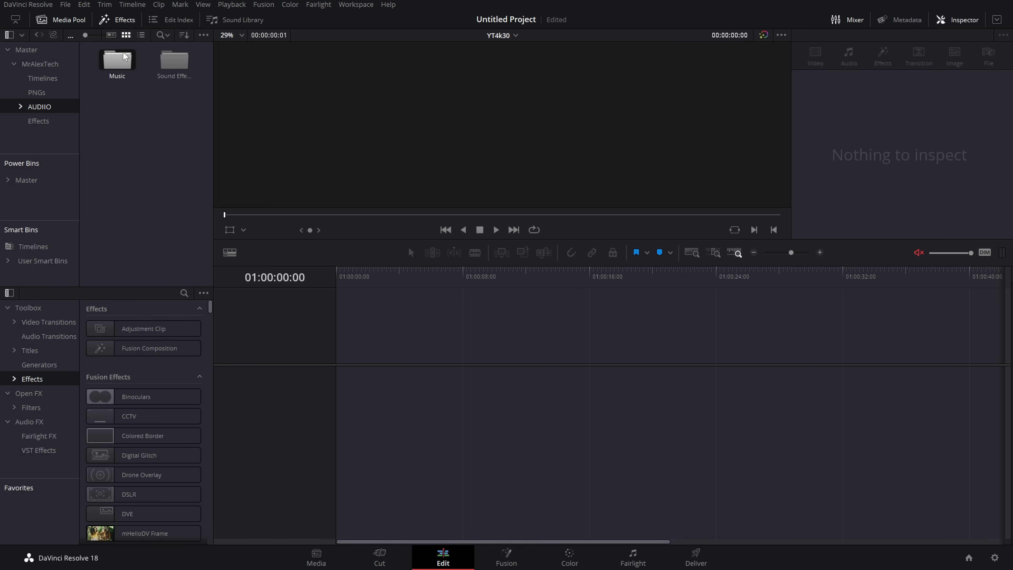
{"action": "left_click", "coordinate": [32, 122]}
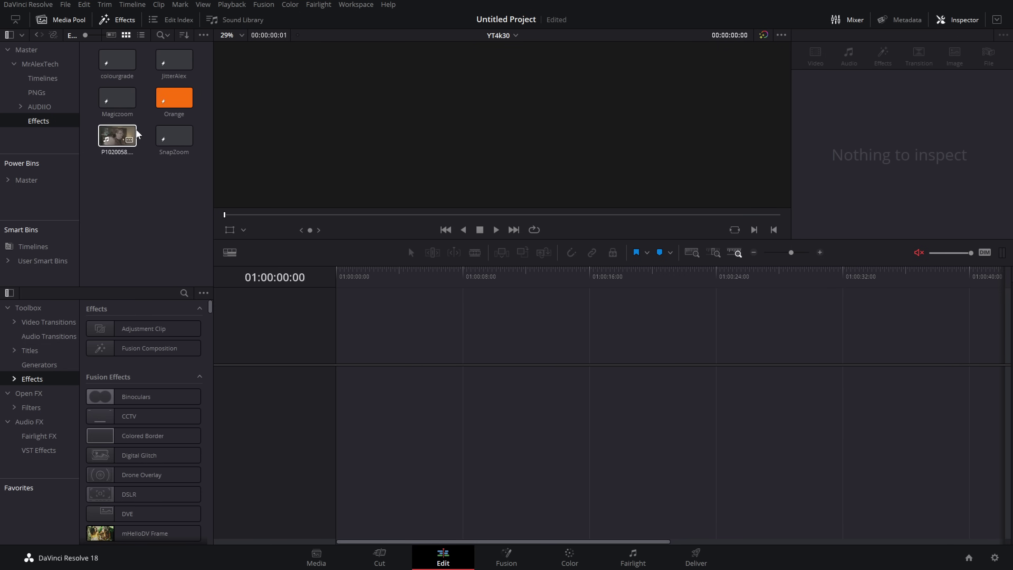
{"action": "left_click_drag", "start_coordinate": [170, 100], "coordinate": [358, 410]}
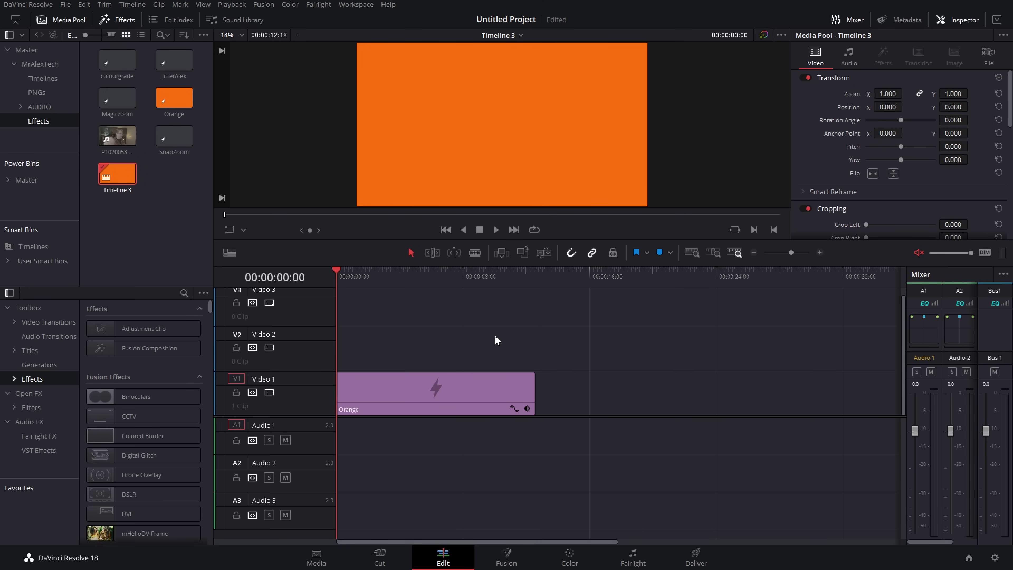
- Save the project under the name 'NewProject'
{"action": "key", "text": "ctrl+s"}
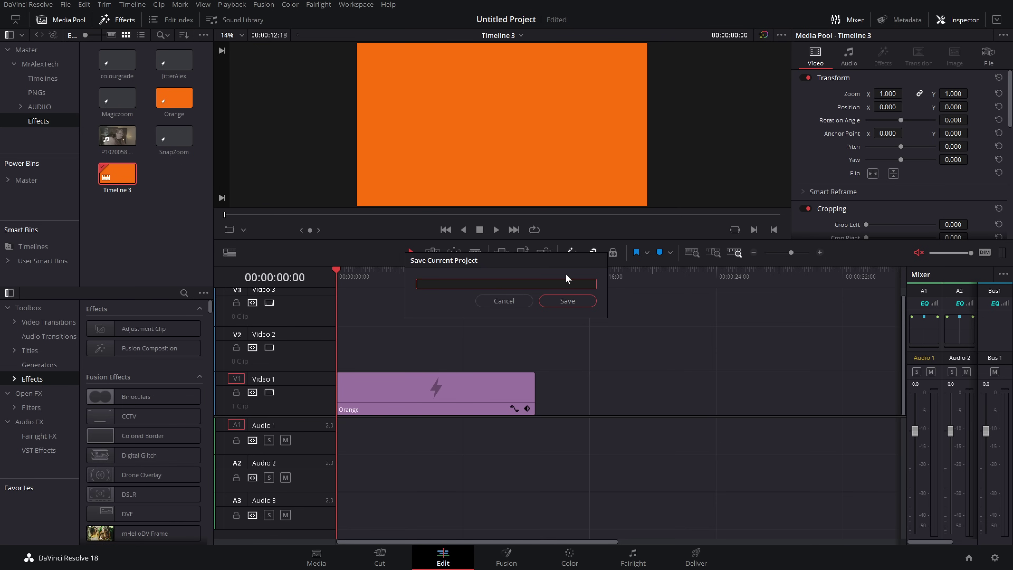
{"action": "type", "text": "NewProject"}
{"action": "key", "text": "BackSpace"}
{"action": "key", "text": "BackSpace"}
{"action": "key", "text": "BackSpace"}
{"action": "type", "text": "ect"}
{"action": "left_click", "coordinate": [563, 301]}
- Close the Project Manager and quit DaVinci Resolve
{"action": "key", "text": "shift+1"}
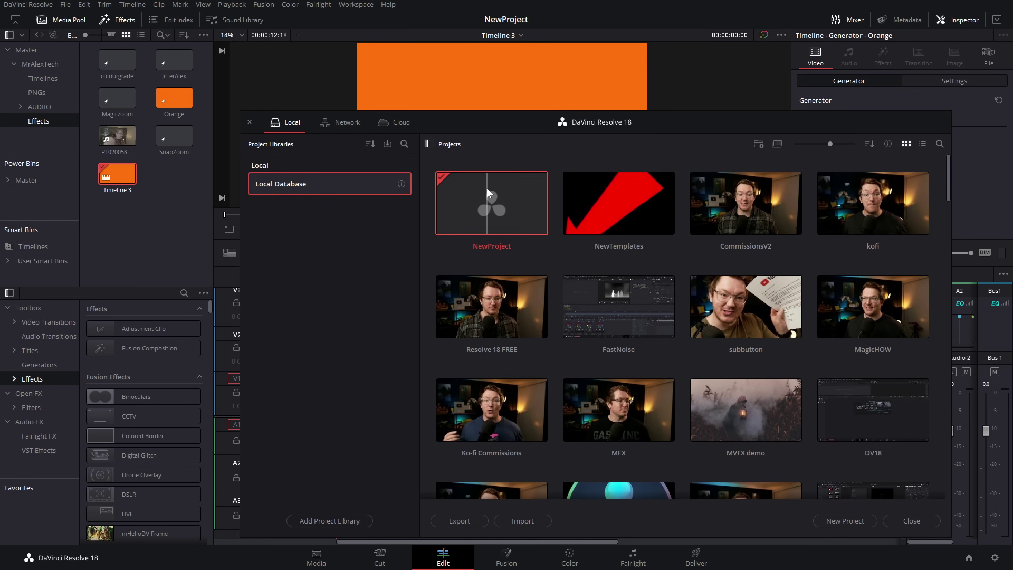
{"action": "left_click", "coordinate": [251, 120]}
{"action": "left_click", "coordinate": [28, 4]}
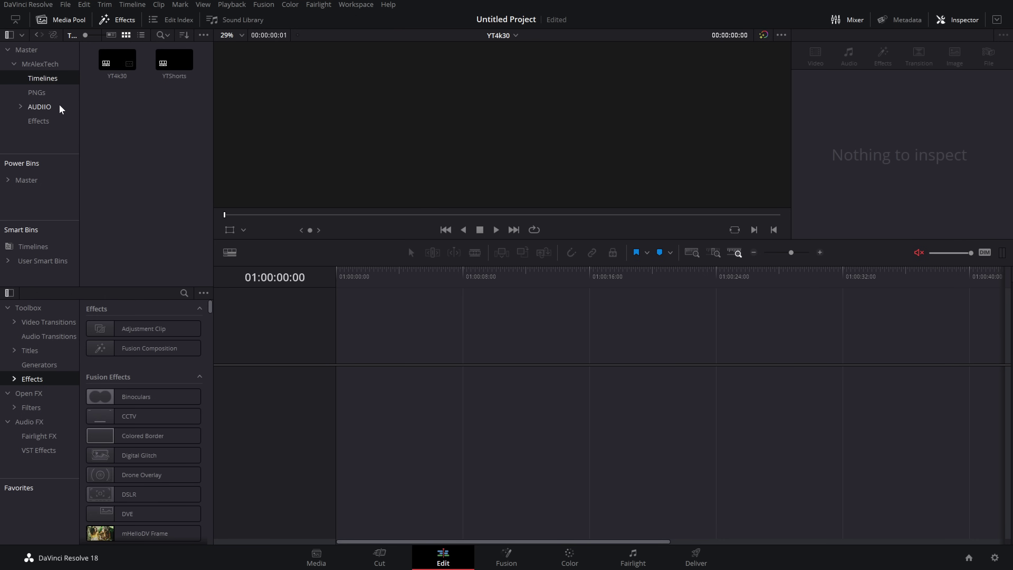
- Check the PNGs and AUDIIO bins, then view Orange and colourgrade in the Effects bin
{"action": "left_click", "coordinate": [40, 92]}
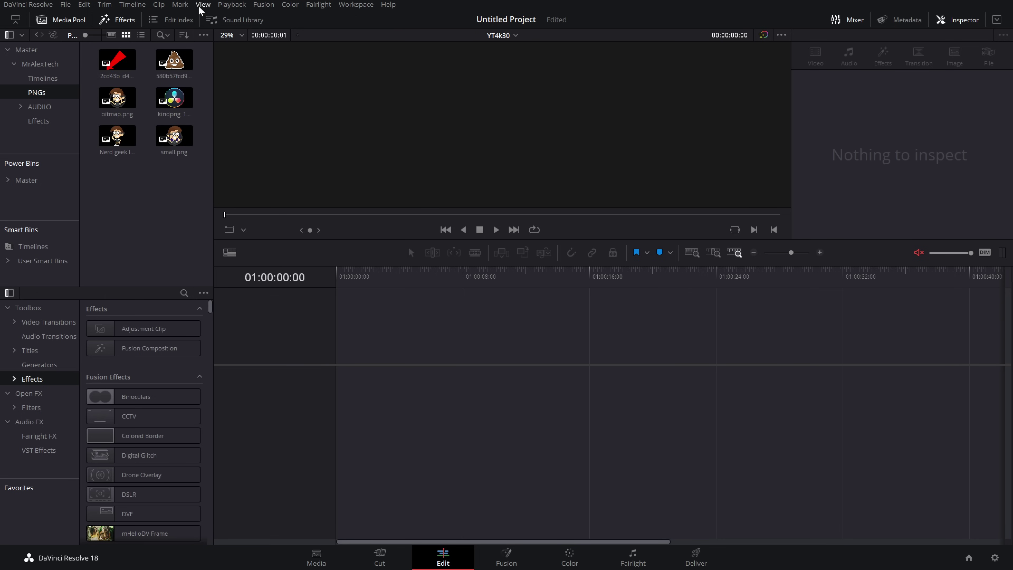
{"action": "left_click", "coordinate": [42, 107]}
{"action": "left_click", "coordinate": [39, 121]}
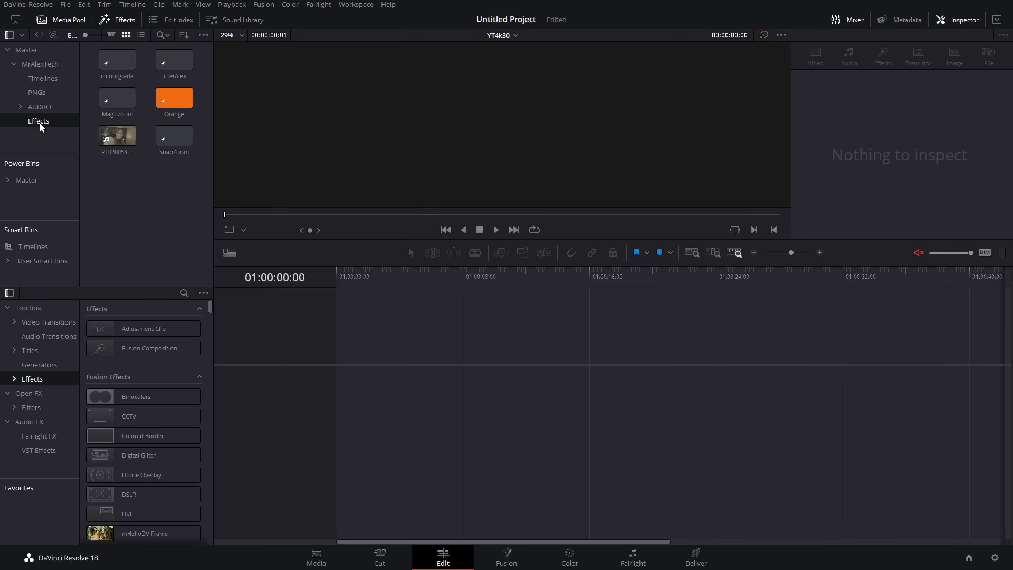